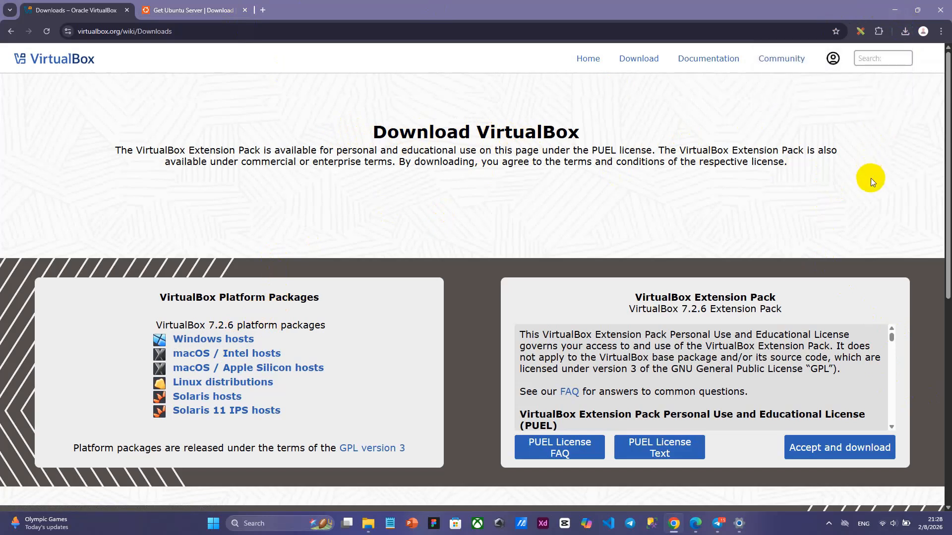
Start downloading Ubuntu Server 24.04.3 LTS from the Get Ubuntu Server page.
{"action": "left_click", "coordinate": [167, 13]}
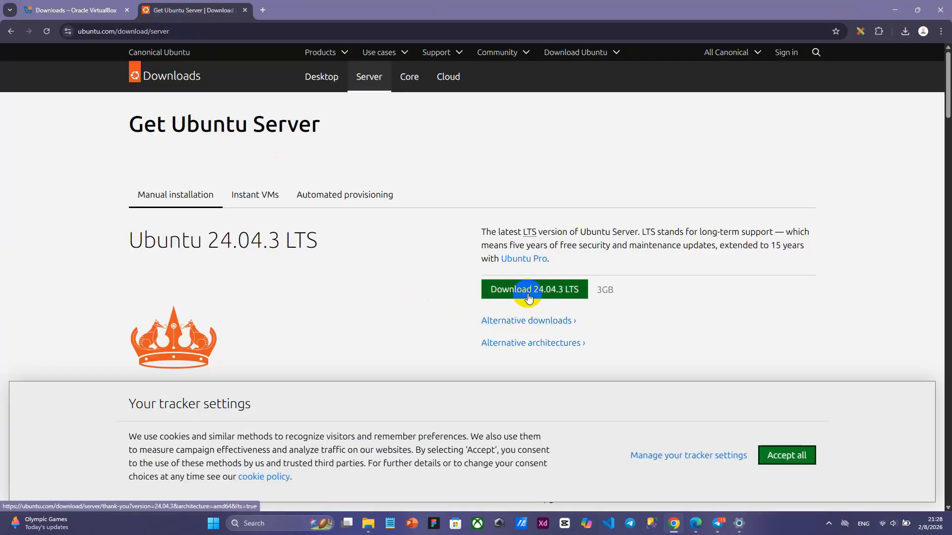
{"action": "left_click", "coordinate": [559, 292]}
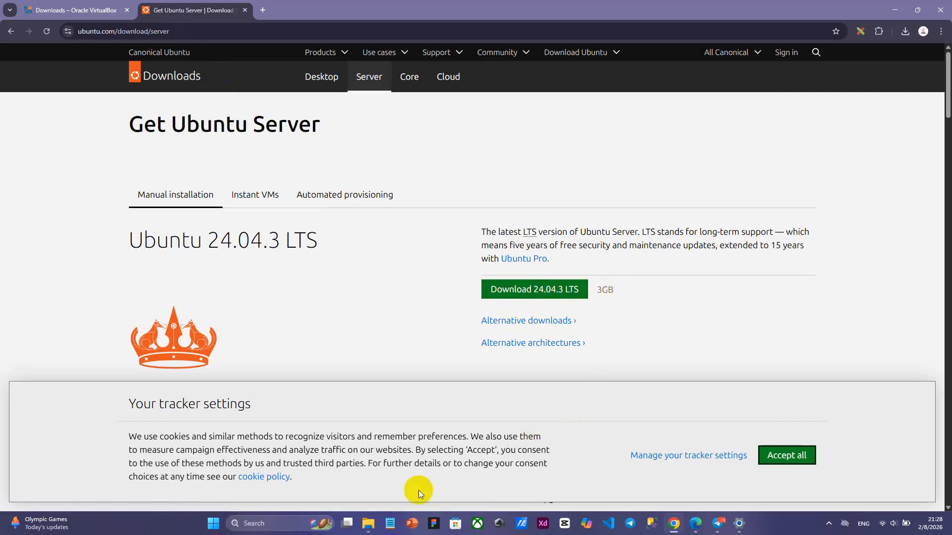
{"action": "left_click", "coordinate": [368, 532]}
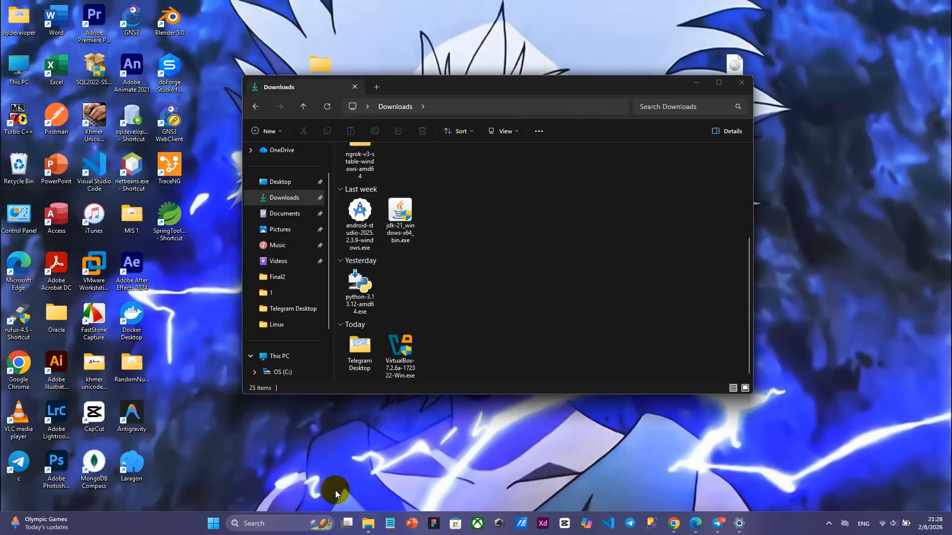
Launch the downloaded VirtualBox 7.2.6 installer from the Downloads folder.
{"action": "left_click", "coordinate": [335, 489]}
{"action": "left_click", "coordinate": [409, 364]}
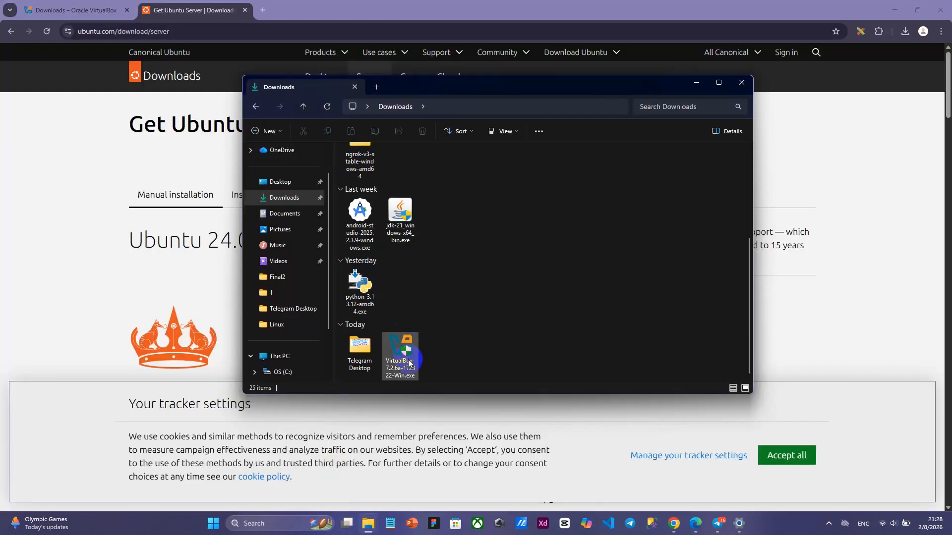
{"action": "double_click", "coordinate": [409, 364]}
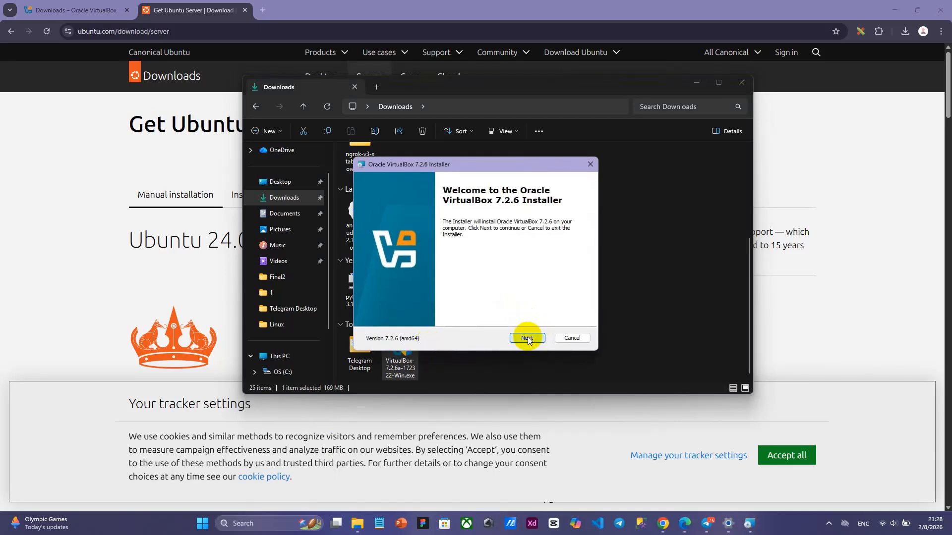
Accept the licence, keep the default features and startup options, install, and finish.
{"action": "left_click", "coordinate": [527, 339]}
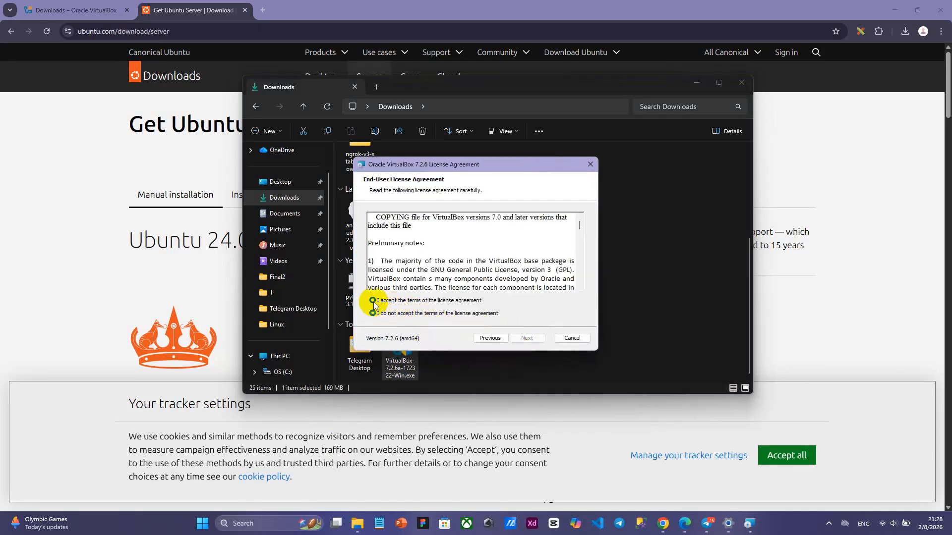
{"action": "left_click", "coordinate": [373, 301]}
{"action": "left_click", "coordinate": [527, 339]}
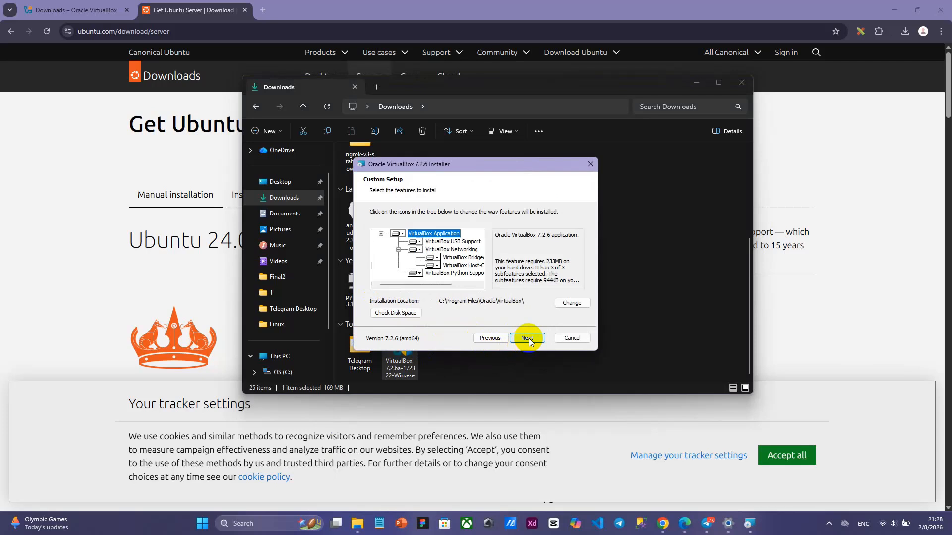
{"action": "left_click", "coordinate": [528, 338]}
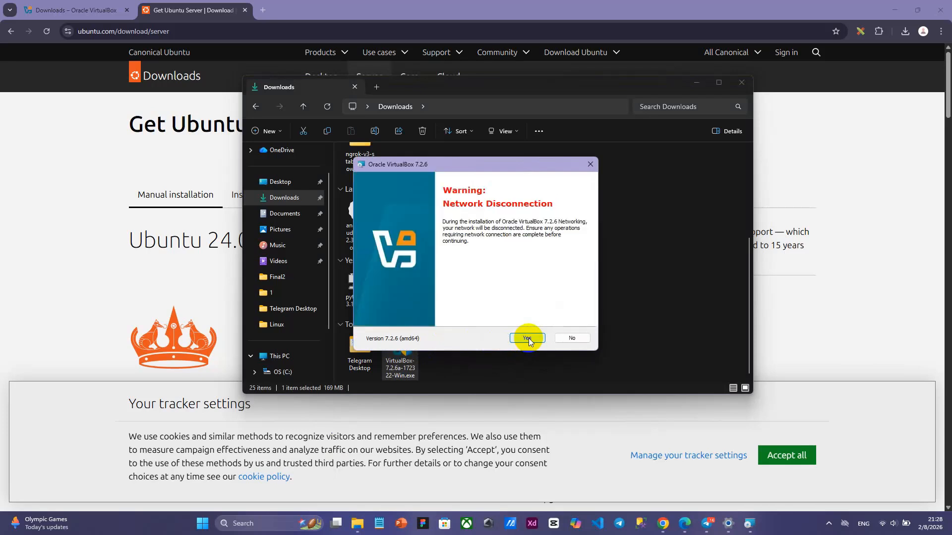
{"action": "left_click", "coordinate": [528, 338]}
{"action": "left_click", "coordinate": [527, 338]}
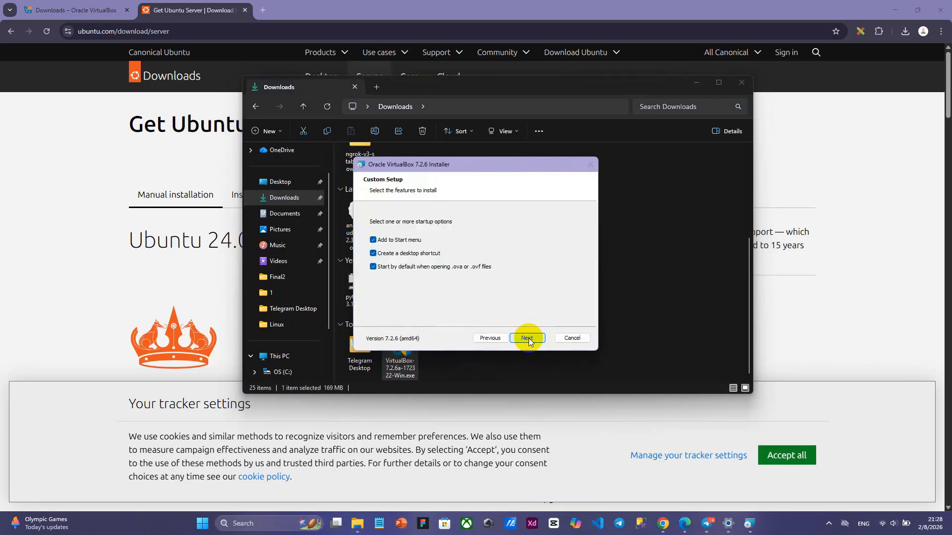
{"action": "left_click", "coordinate": [528, 338]}
{"action": "left_click", "coordinate": [529, 338]}
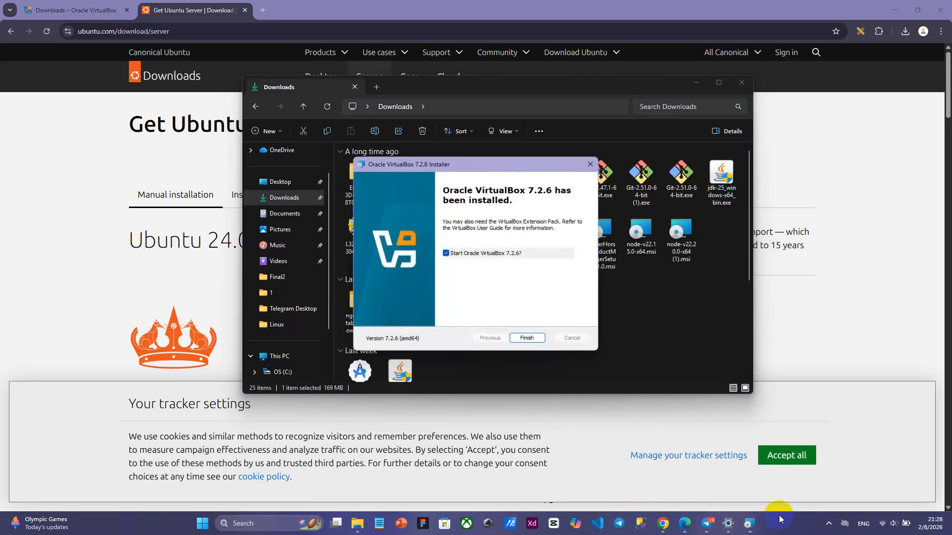
{"action": "left_click", "coordinate": [526, 338]}
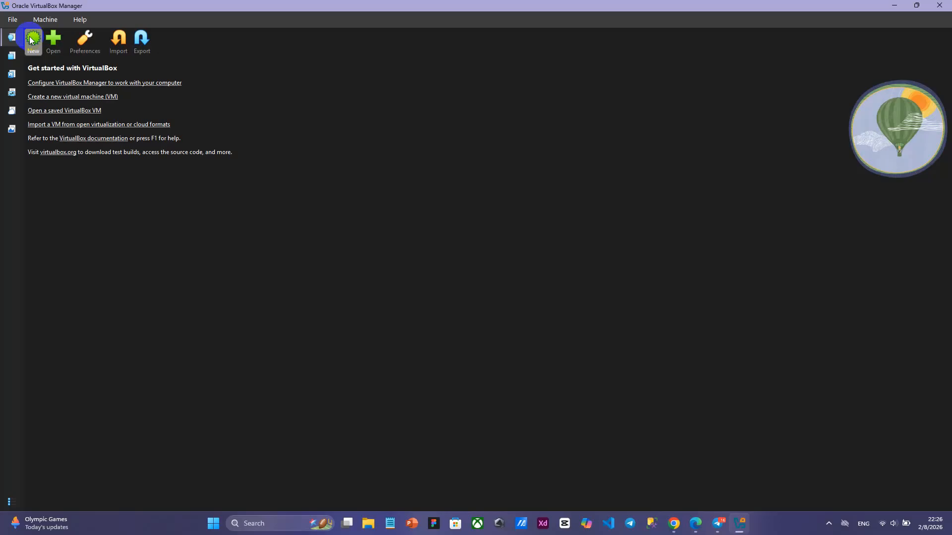
Create a new VM named with the user's name, stored in the D:\Ubuntu folder.
{"action": "left_click", "coordinate": [31, 39]}
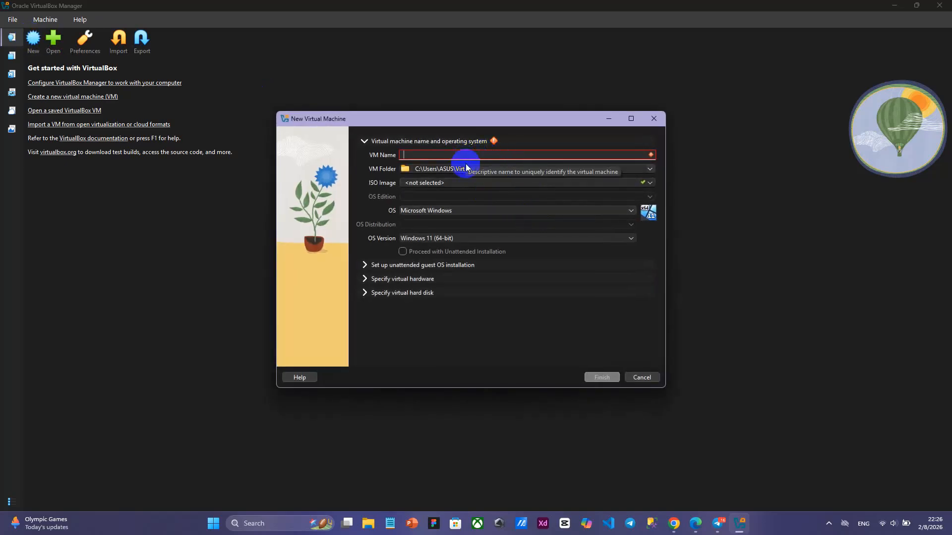
{"action": "type", "text": "Kimlorng"}
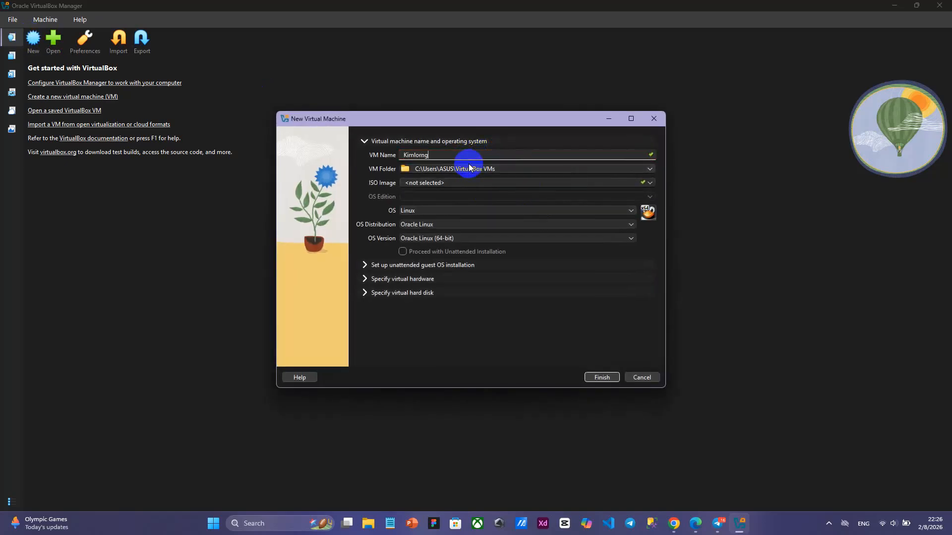
{"action": "type", "text": " Say"}
{"action": "key", "text": "BackSpace"}
{"action": "key", "text": "BackSpace"}
{"action": "key", "text": "BackSpace"}
{"action": "key", "text": "BackSpace"}
{"action": "left_click", "coordinate": [649, 169]}
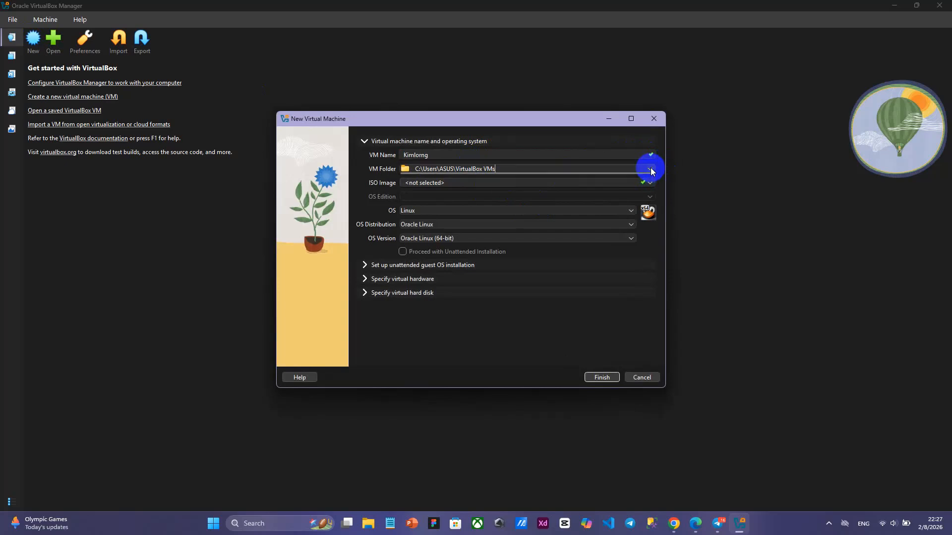
{"action": "left_click", "coordinate": [567, 189]}
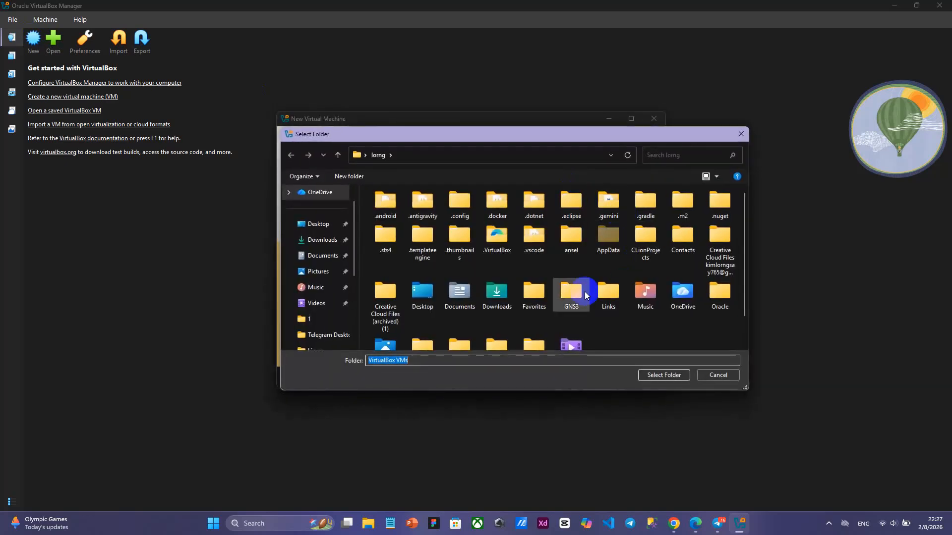
{"action": "scroll", "coordinate": [312, 295], "scroll_direction": "down", "scroll_amount": 3}
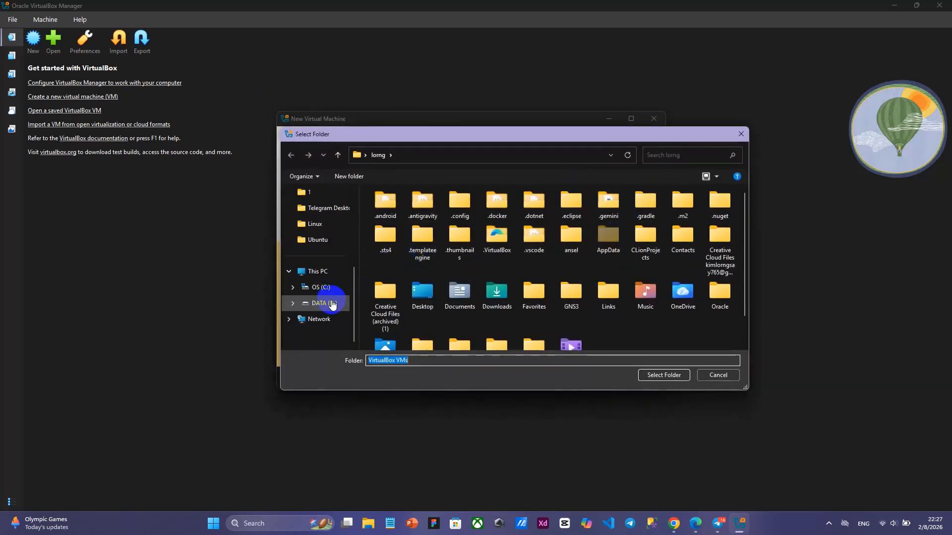
{"action": "left_click", "coordinate": [332, 304]}
{"action": "double_click", "coordinate": [423, 219]}
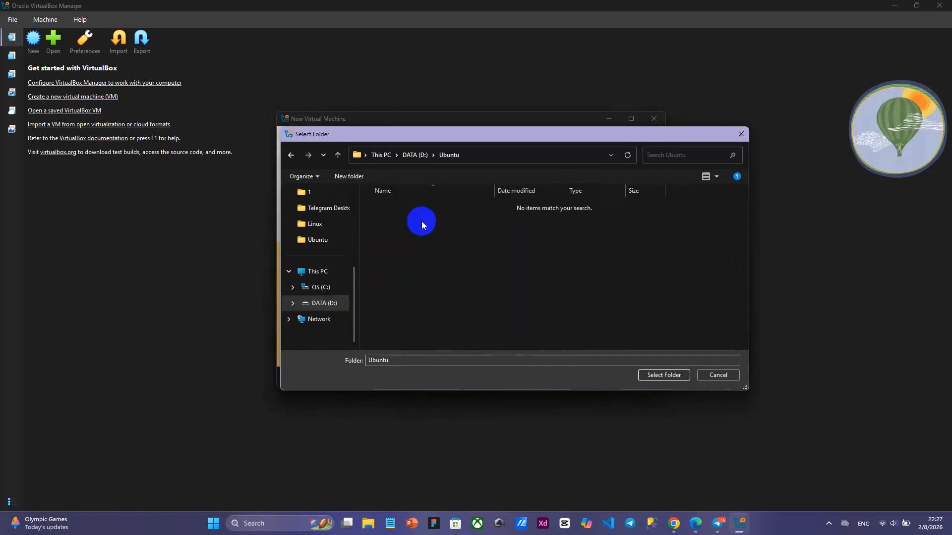
{"action": "left_click", "coordinate": [652, 375]}
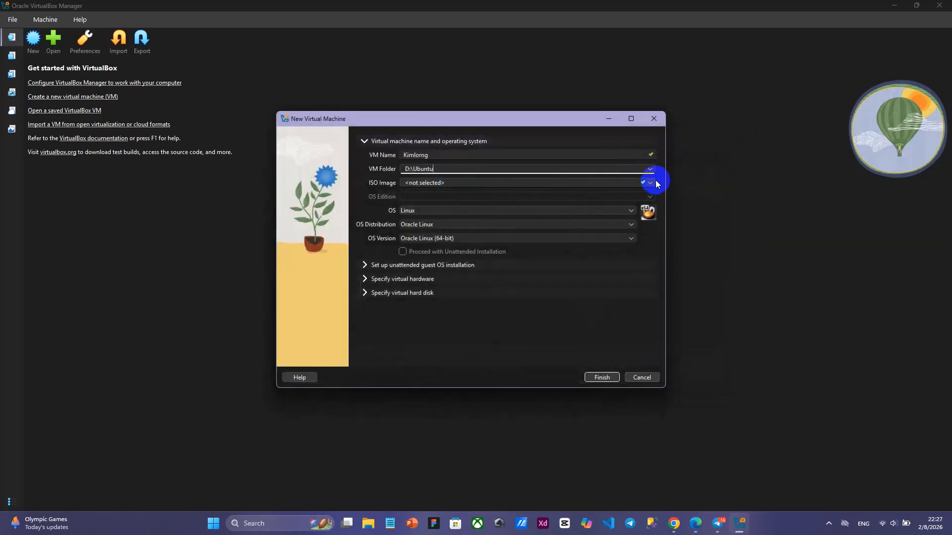
Set the Linux distribution to Ubuntu, giving Ubuntu (64-bit).
{"action": "left_click", "coordinate": [554, 226]}
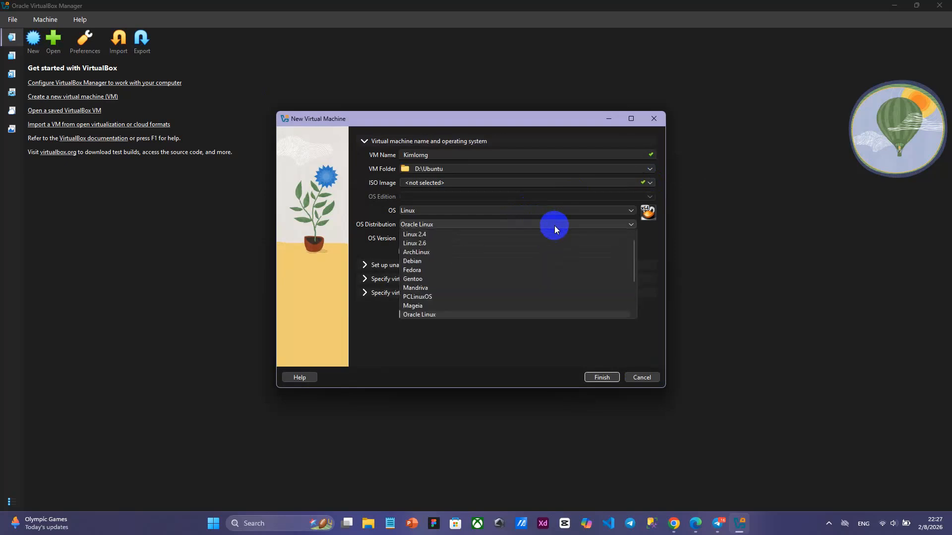
{"action": "left_click", "coordinate": [439, 295]}
{"action": "left_click", "coordinate": [471, 226]}
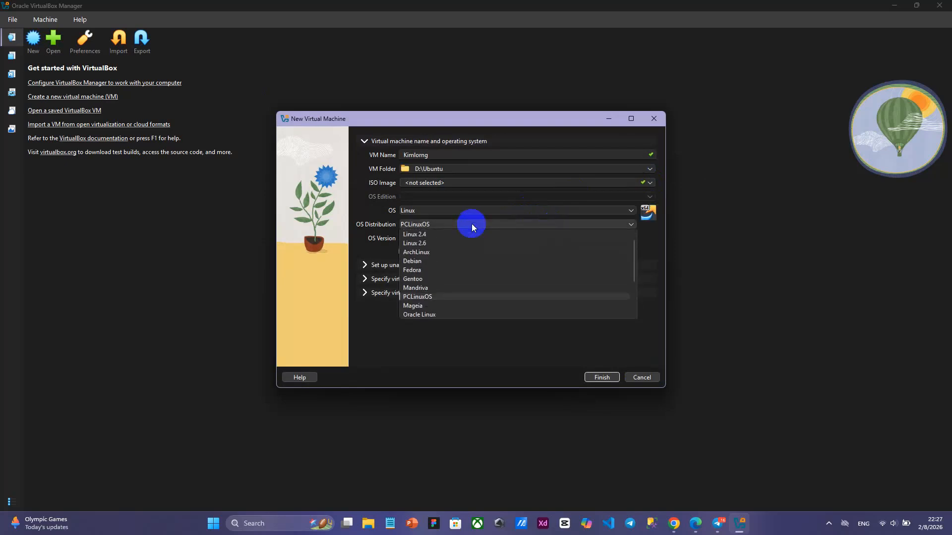
{"action": "scroll", "coordinate": [444, 295], "scroll_direction": "down", "scroll_amount": 2}
{"action": "left_click", "coordinate": [444, 294]}
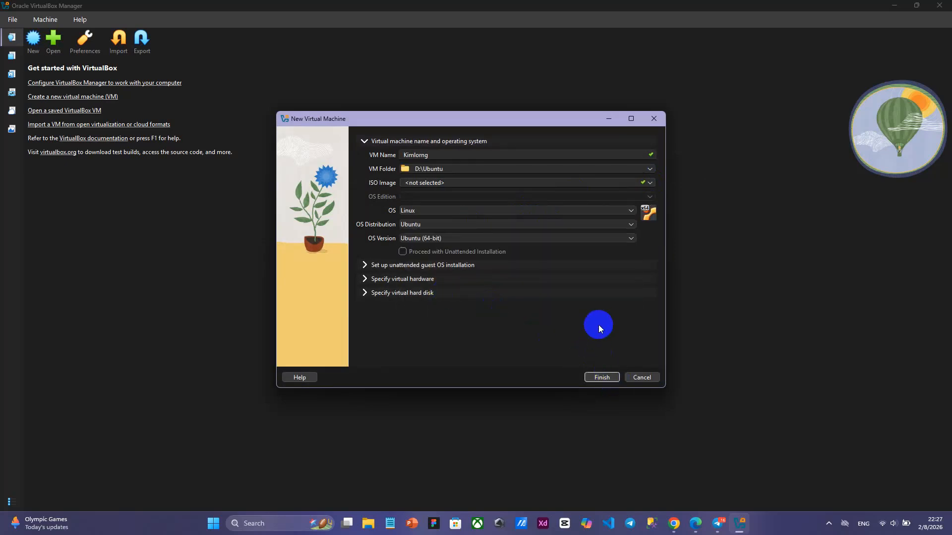
{"action": "left_click", "coordinate": [365, 280]}
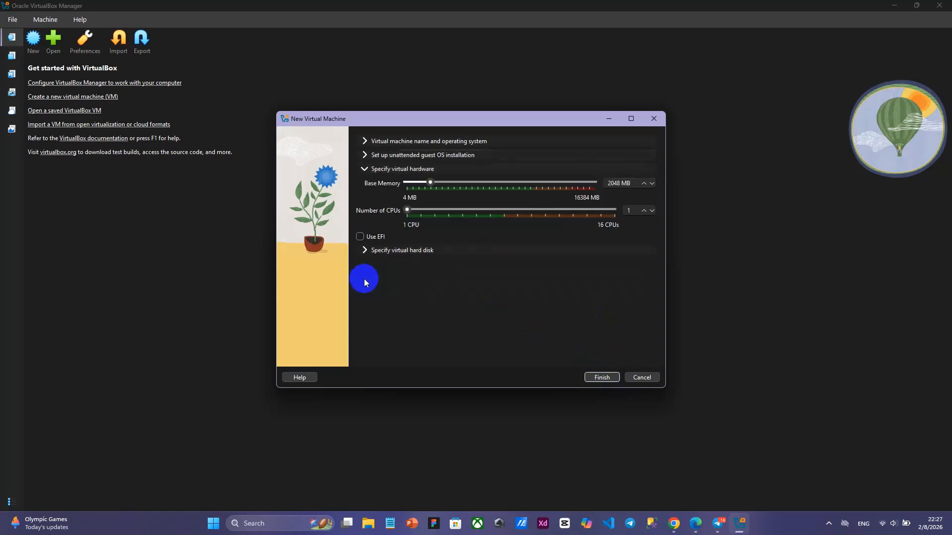
Give the VM 4096 MB base memory and a 20 GB virtual disk, then create it.
{"action": "left_click_drag", "start_coordinate": [431, 183], "coordinate": [455, 189]}
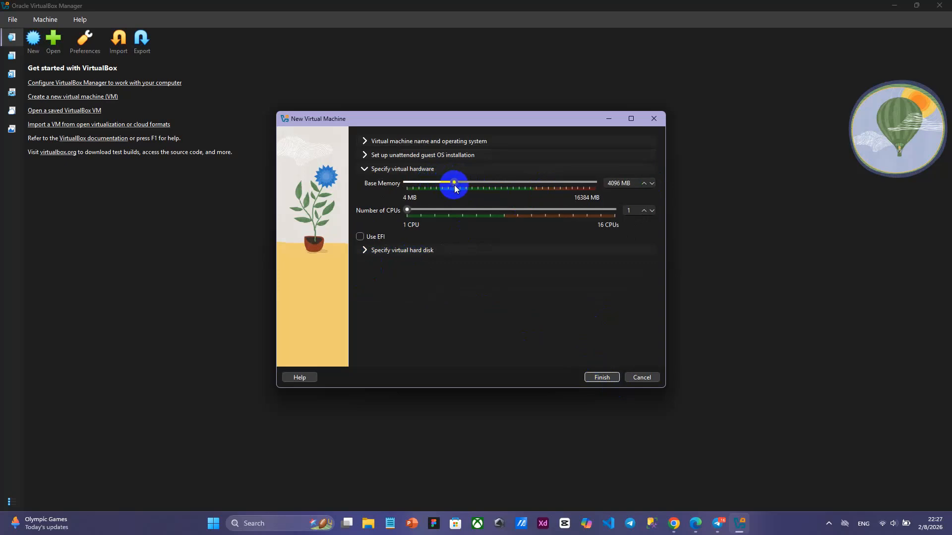
{"action": "left_click", "coordinate": [364, 250]}
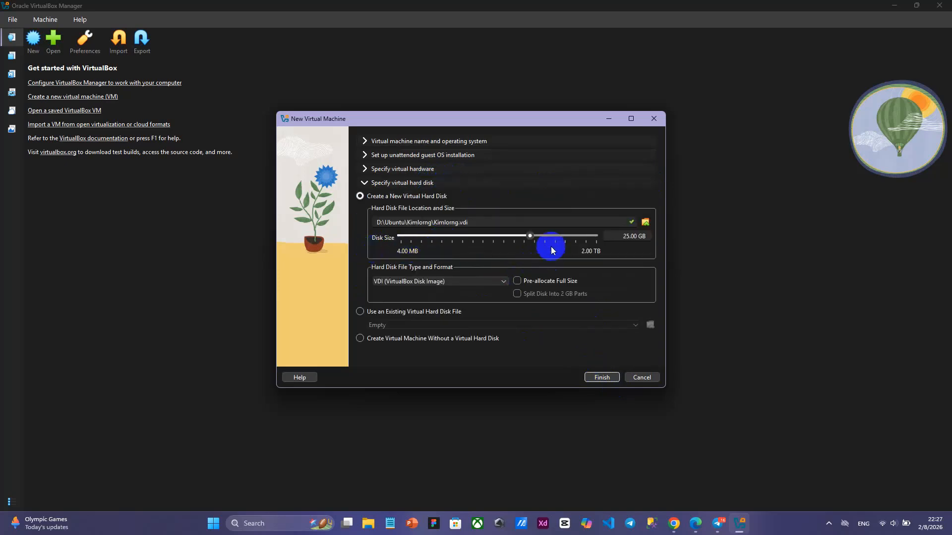
{"action": "left_click_drag", "start_coordinate": [619, 237], "coordinate": [652, 237]}
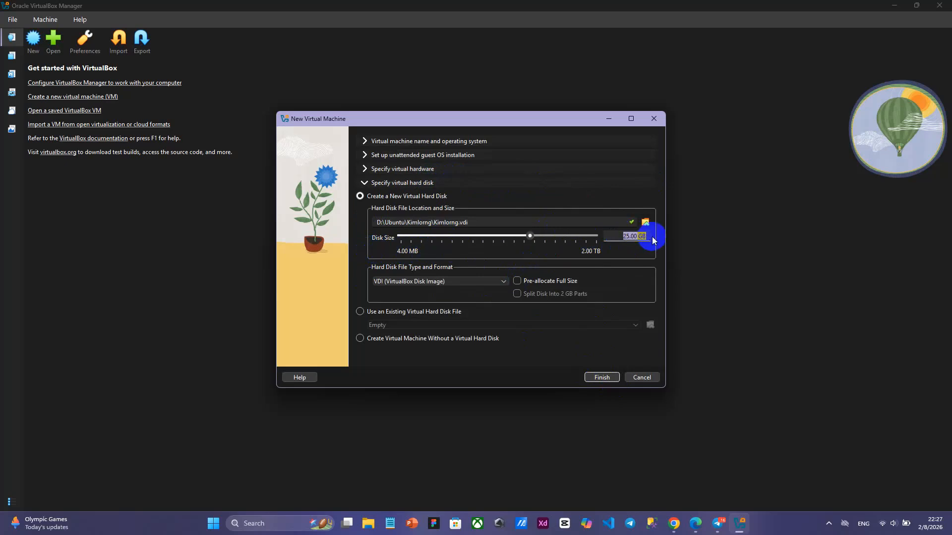
{"action": "type", "text": "20"}
{"action": "left_click", "coordinate": [598, 377]}
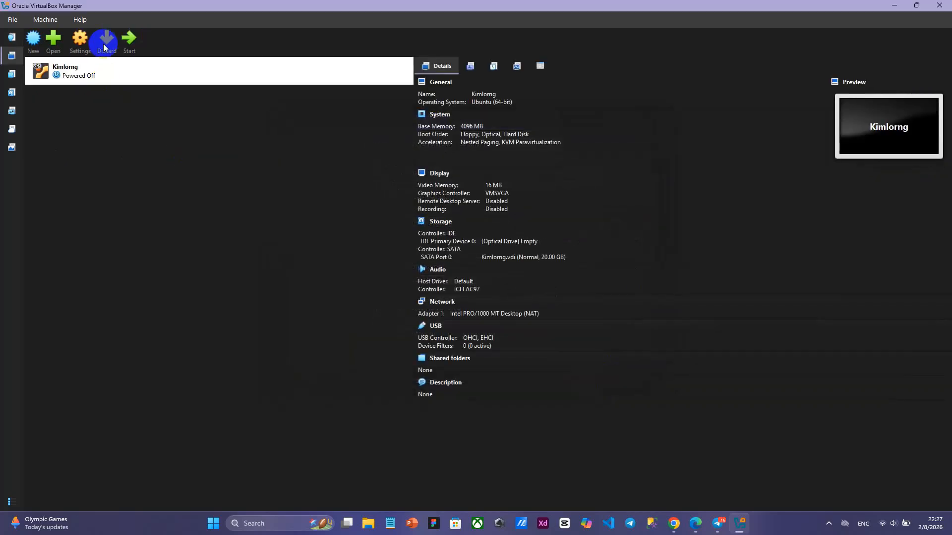
Start the VM, mount ubuntu-22.04.5-live-server-amd64.iso from C:\Ubuntu, and retry the boot.
{"action": "left_click", "coordinate": [129, 38]}
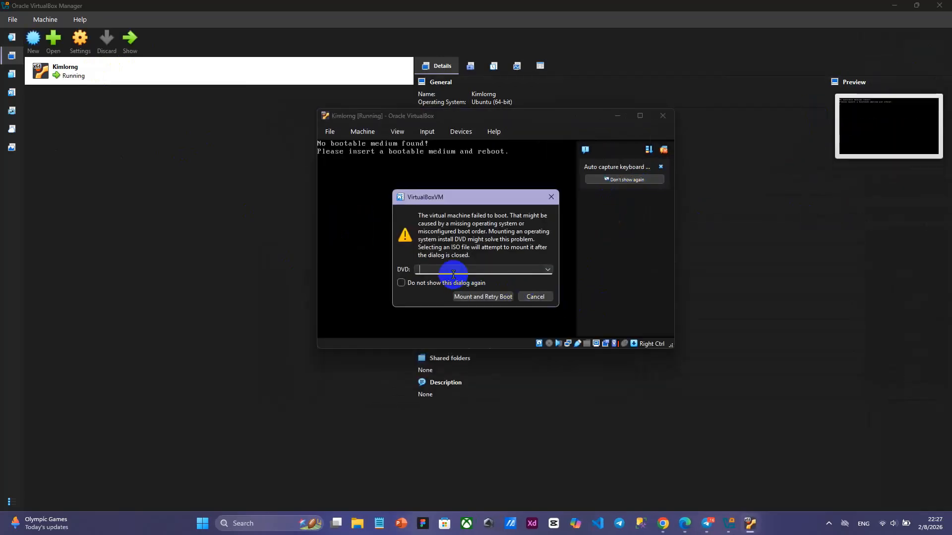
{"action": "left_click", "coordinate": [548, 268]}
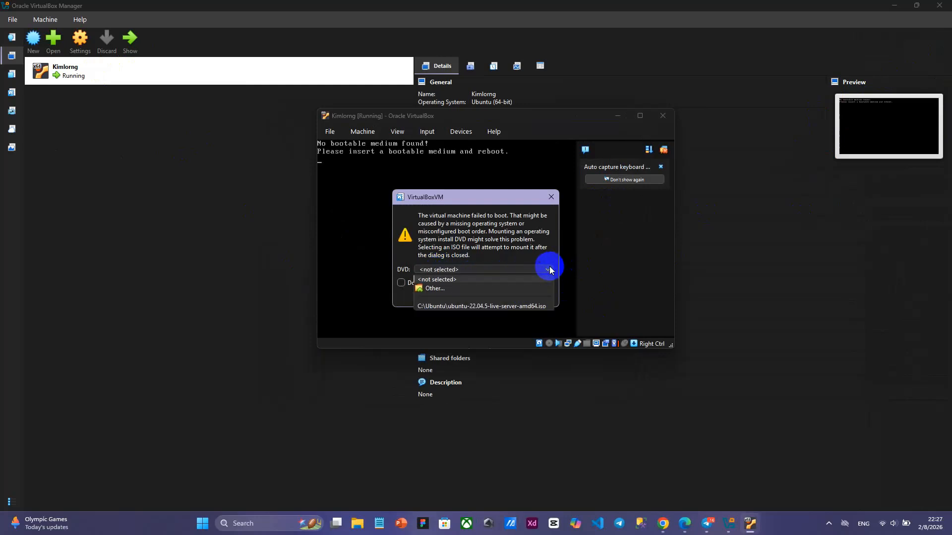
{"action": "left_click", "coordinate": [474, 291]}
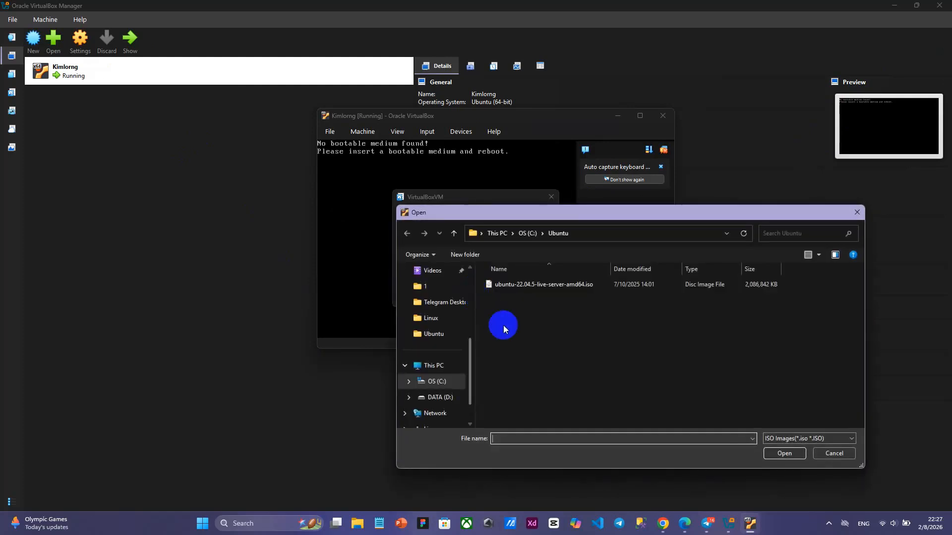
{"action": "left_click", "coordinate": [438, 383]}
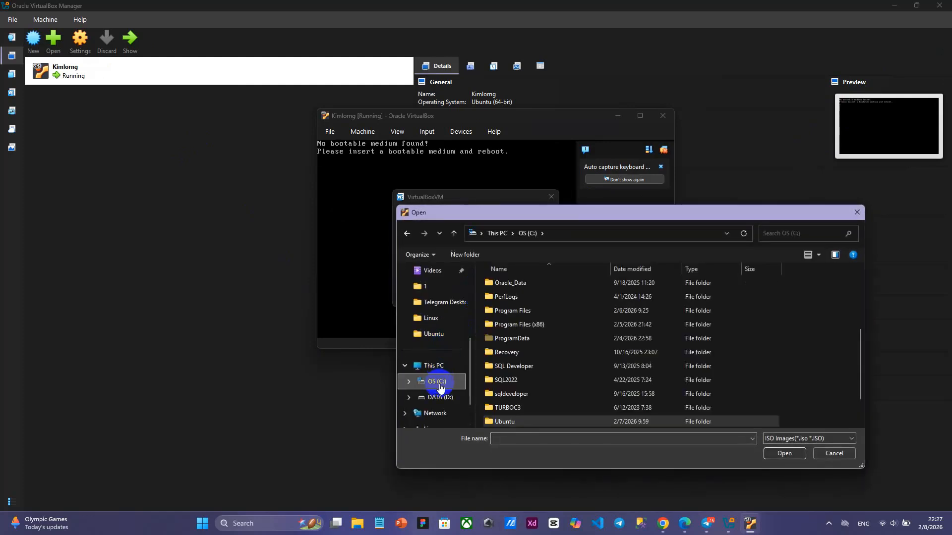
{"action": "scroll", "coordinate": [521, 342], "scroll_direction": "down", "scroll_amount": 1}
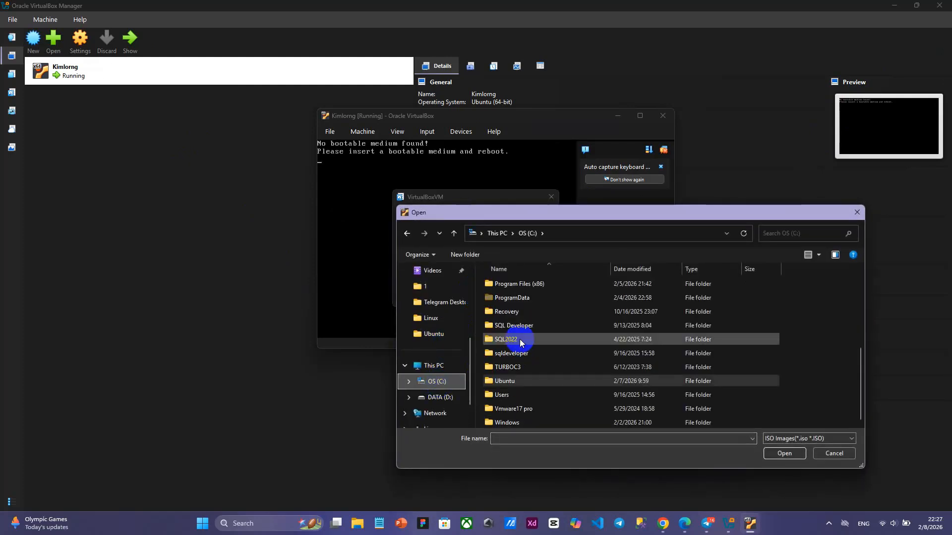
{"action": "double_click", "coordinate": [520, 381]}
{"action": "left_click", "coordinate": [515, 284]}
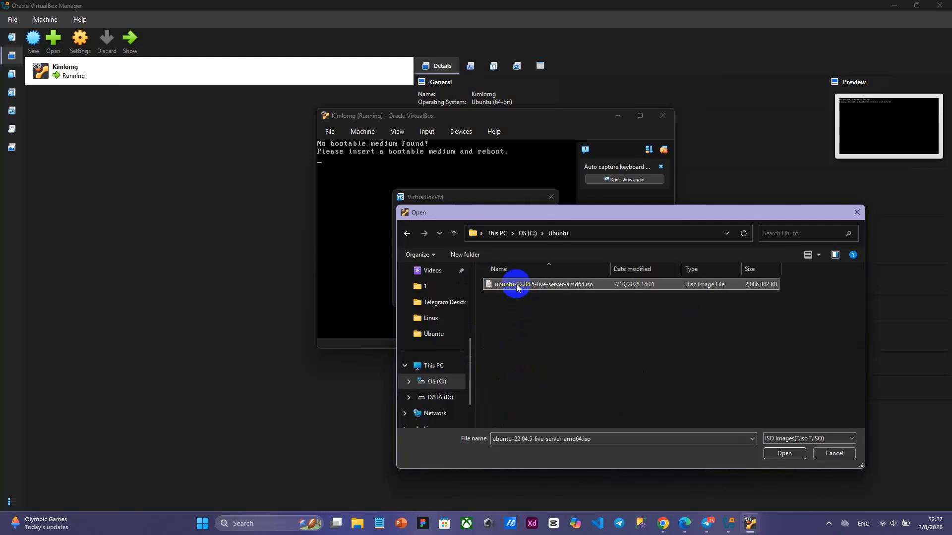
{"action": "left_click", "coordinate": [784, 453]}
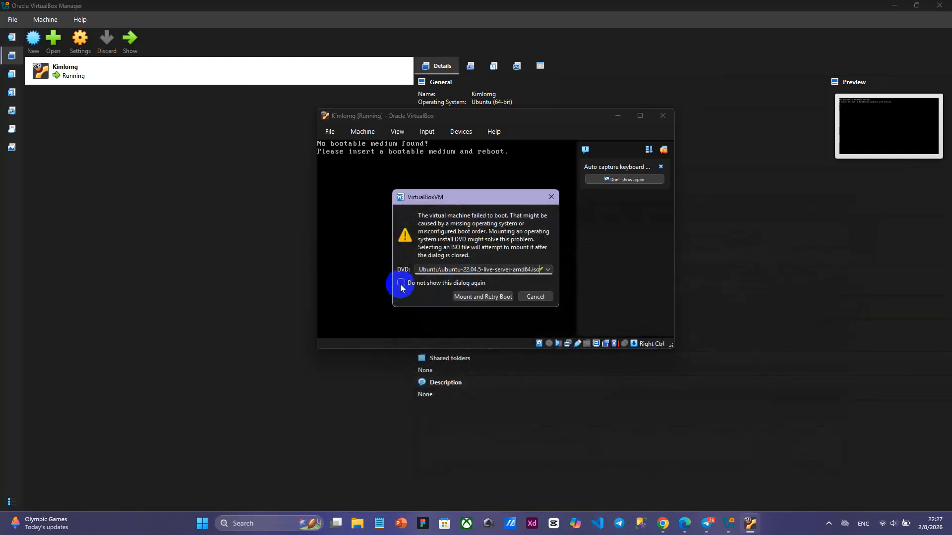
{"action": "left_click", "coordinate": [400, 282]}
{"action": "left_click", "coordinate": [478, 297]}
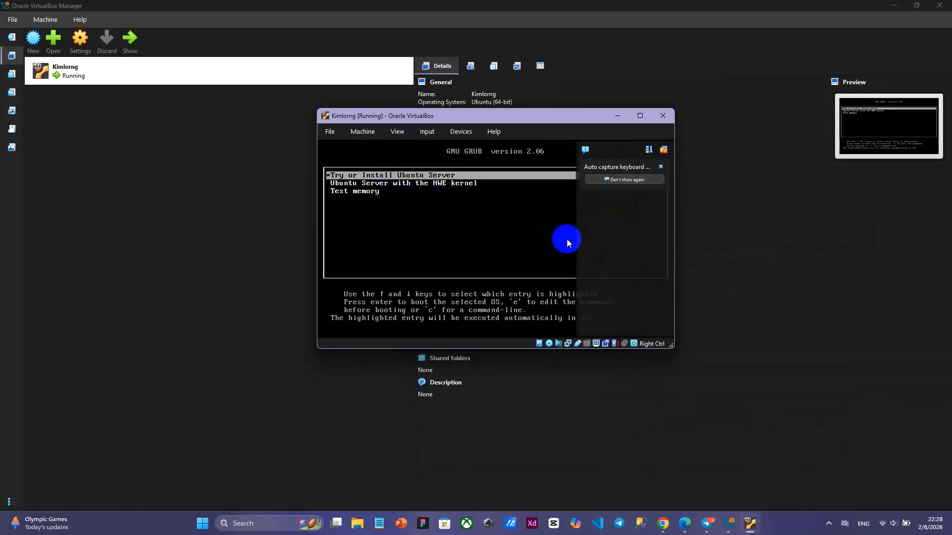
Maximize the VM window and boot the Try or Install Ubuntu Server entry.
{"action": "left_click", "coordinate": [639, 117]}
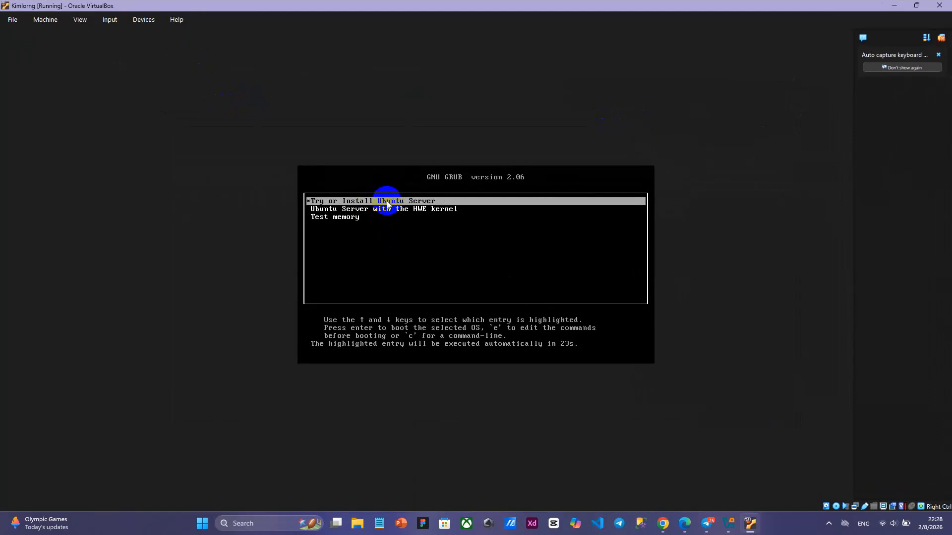
{"action": "key", "text": "Return"}
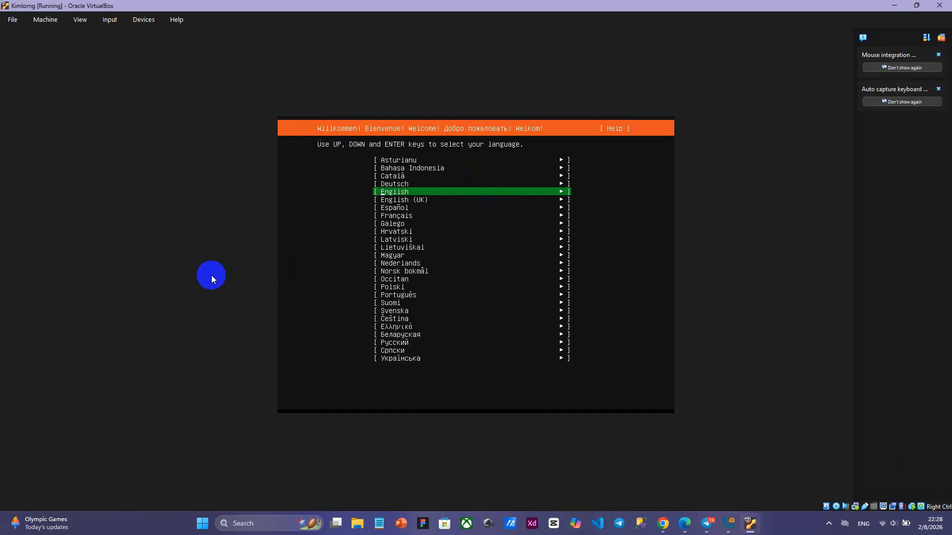
Choose English, skip the installer update, keep the US keyboard, standard server type and default network.
{"action": "key", "text": "Return"}
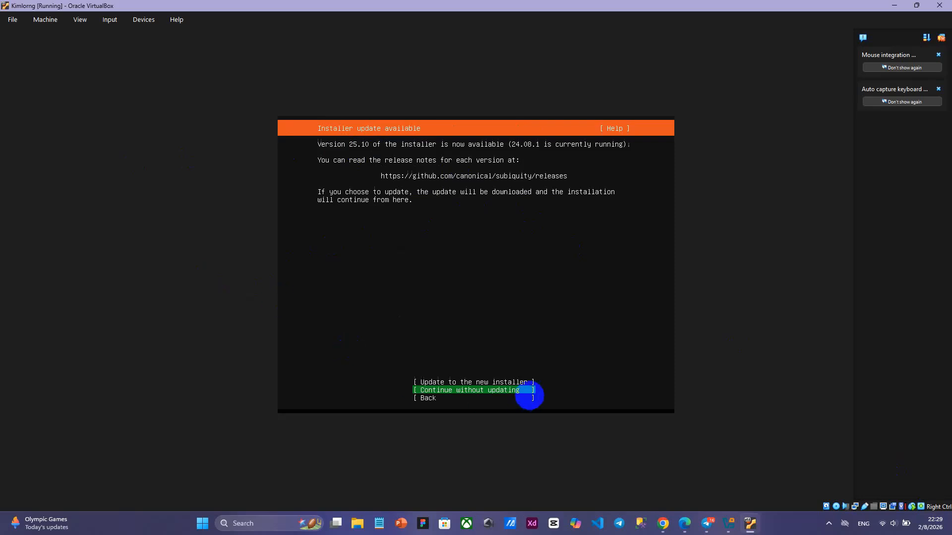
{"action": "key", "text": "Return"}
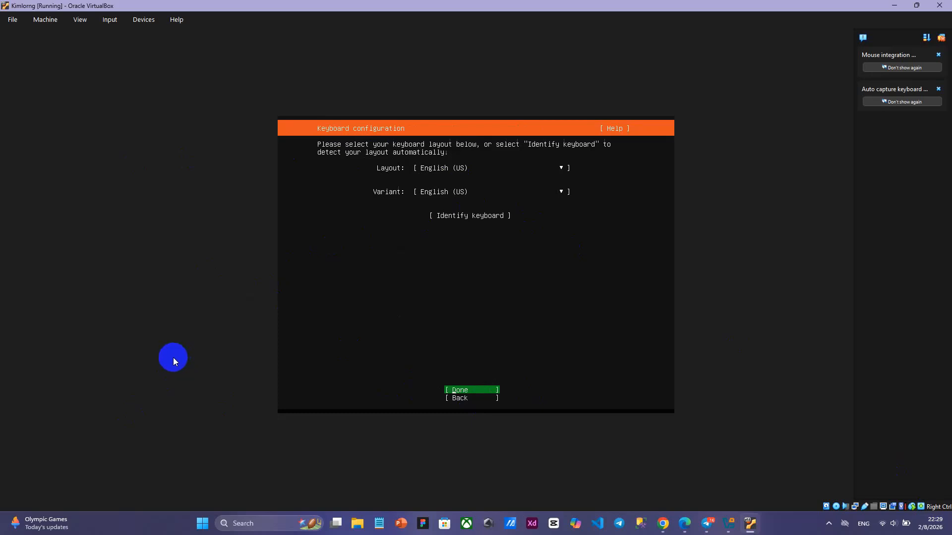
{"action": "key", "text": "Return"}
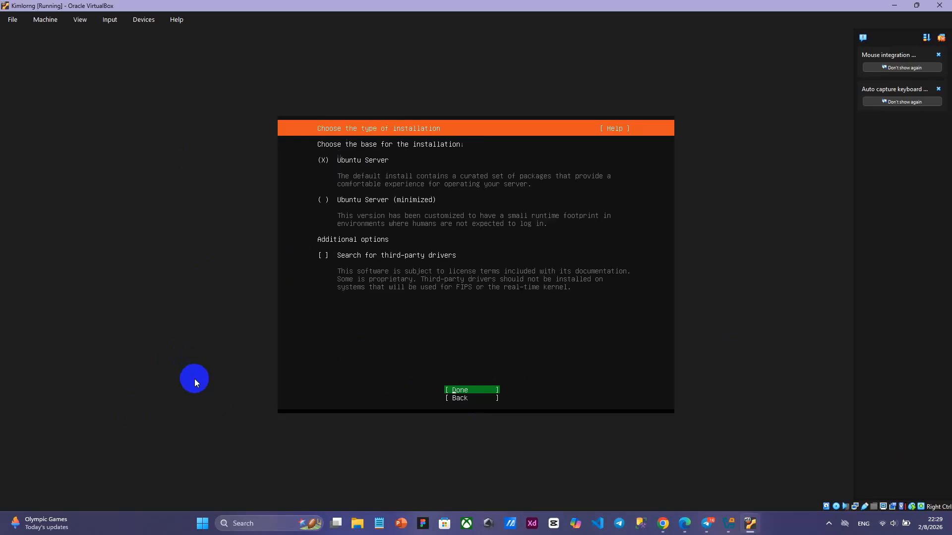
{"action": "key", "text": "Return"}
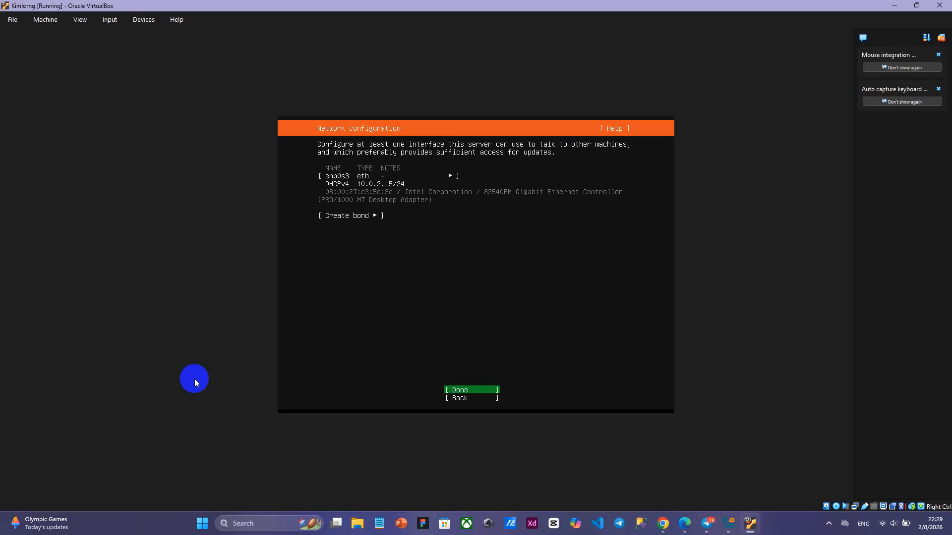
{"action": "key", "text": "Return"}
{"action": "key", "text": "Return"}
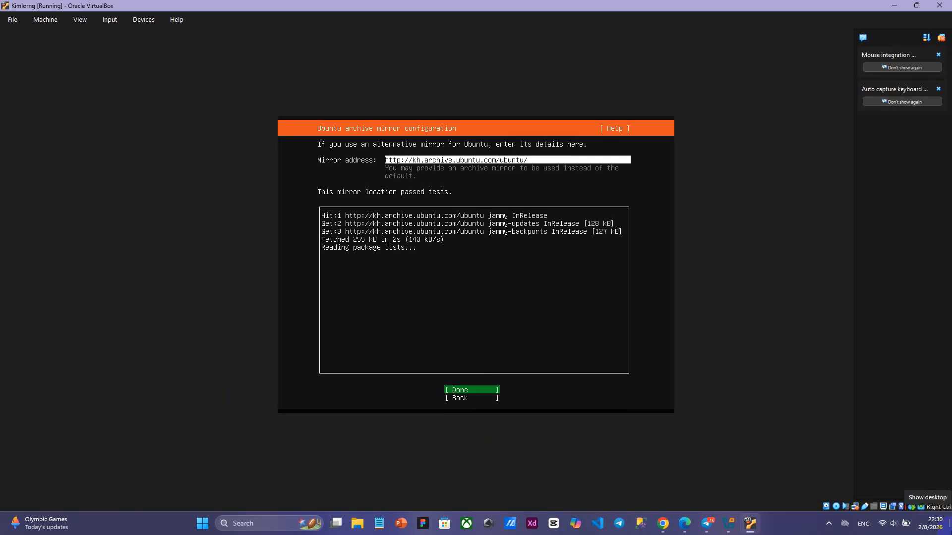
Keep the default mirror, use the whole 20 GB disk without LVM, and confirm wiping it.
{"action": "key", "text": "Return"}
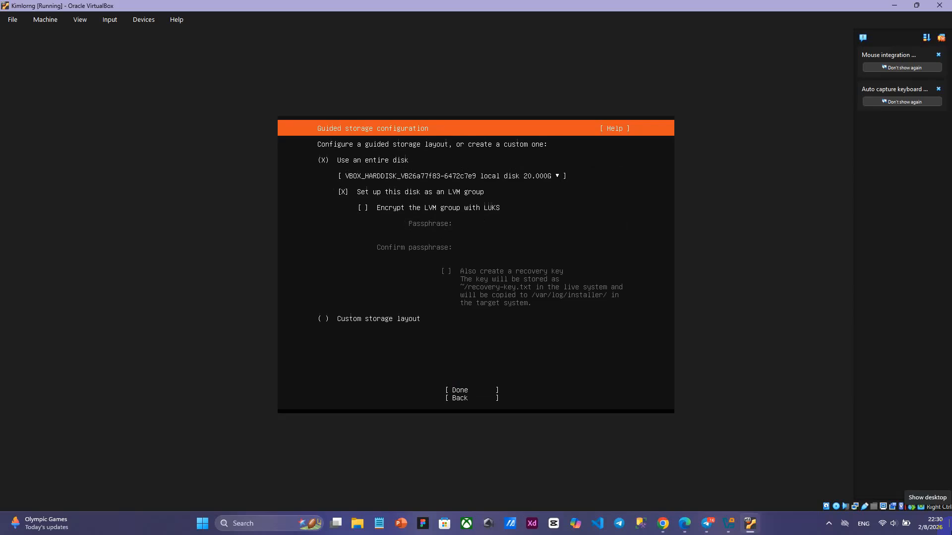
{"action": "key", "text": "Down"}
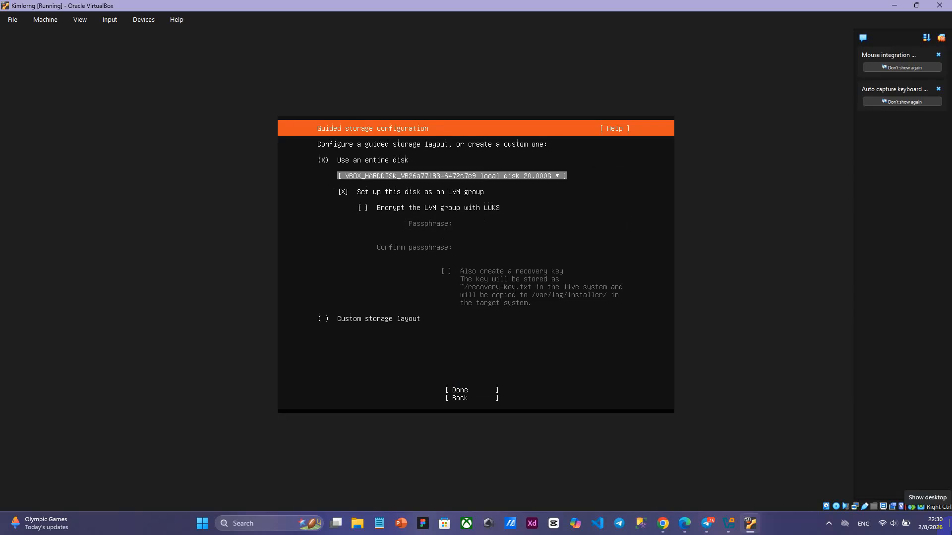
{"action": "key", "text": "Down"}
{"action": "key", "text": "space"}
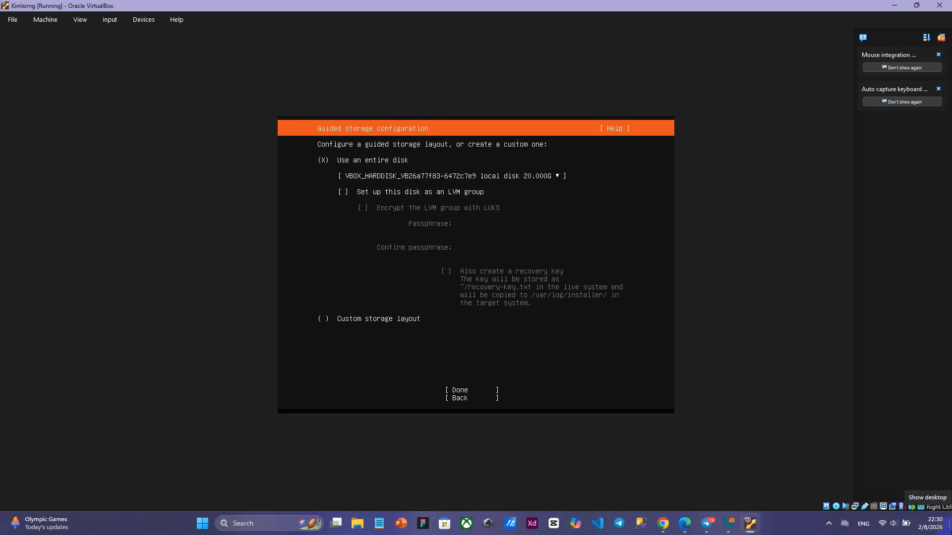
{"action": "key", "text": "Tab"}
{"action": "key", "text": "Return"}
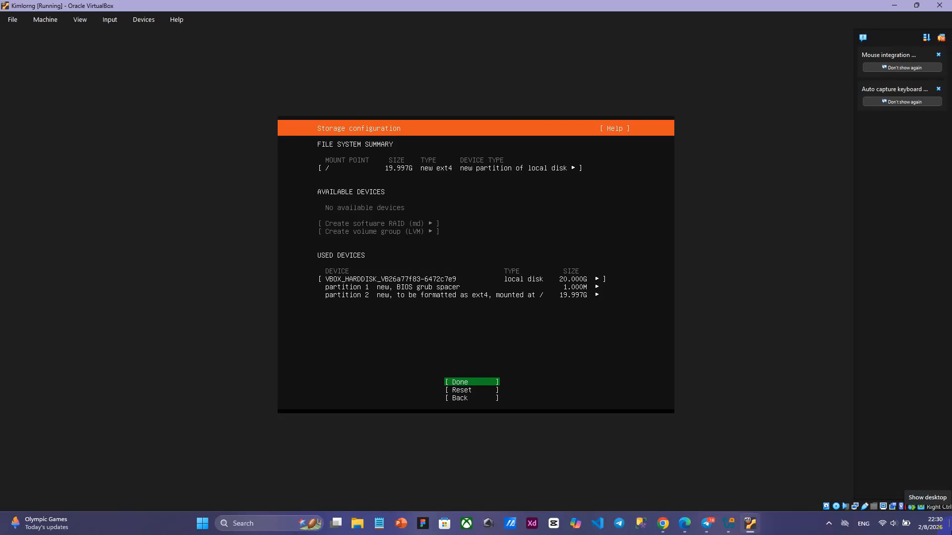
{"action": "key", "text": "Return"}
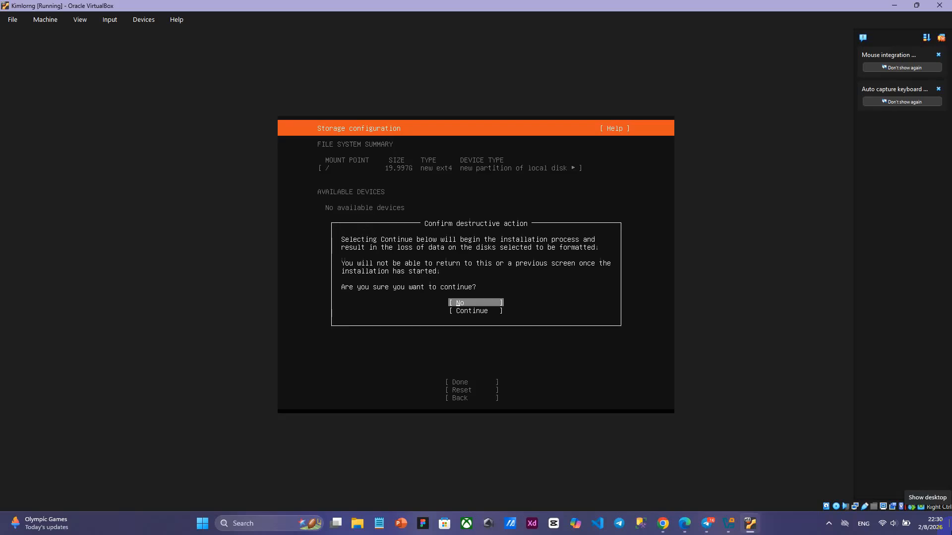
{"action": "key", "text": "Down"}
{"action": "key", "text": "Return"}
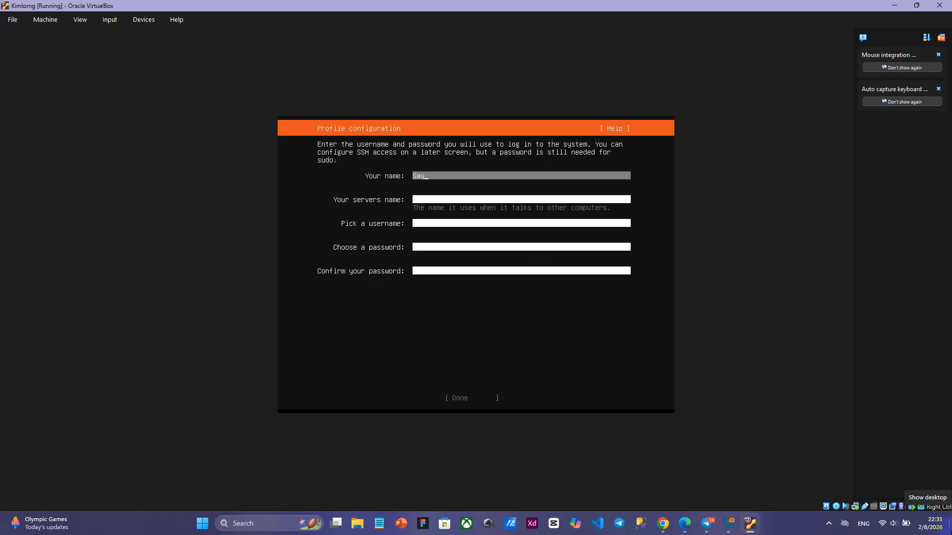
Fill in the profile with the user's name, server name ubuntu_server, a username and confirmed password.
{"action": "type", "text": "Say Kimlorng"}
{"action": "key", "text": "Tab"}
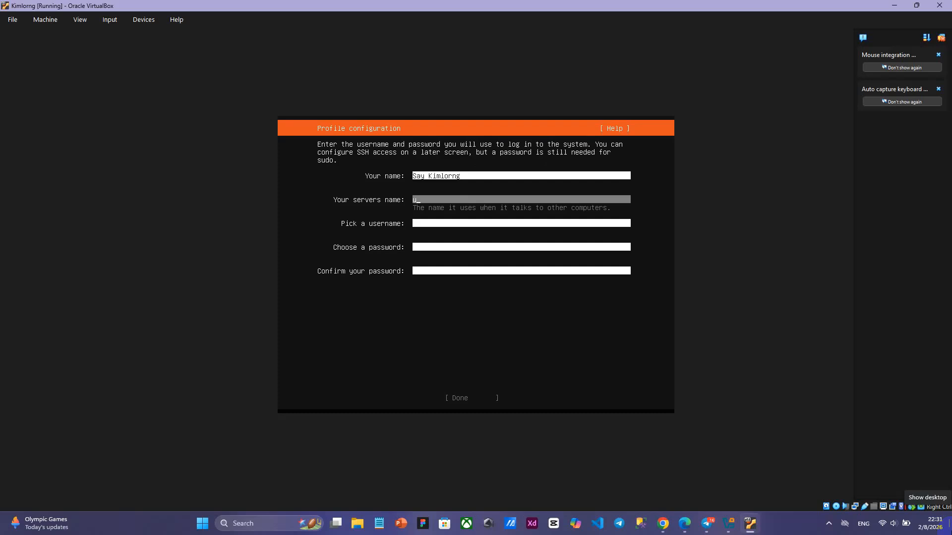
{"action": "type", "text": "buntu_server"}
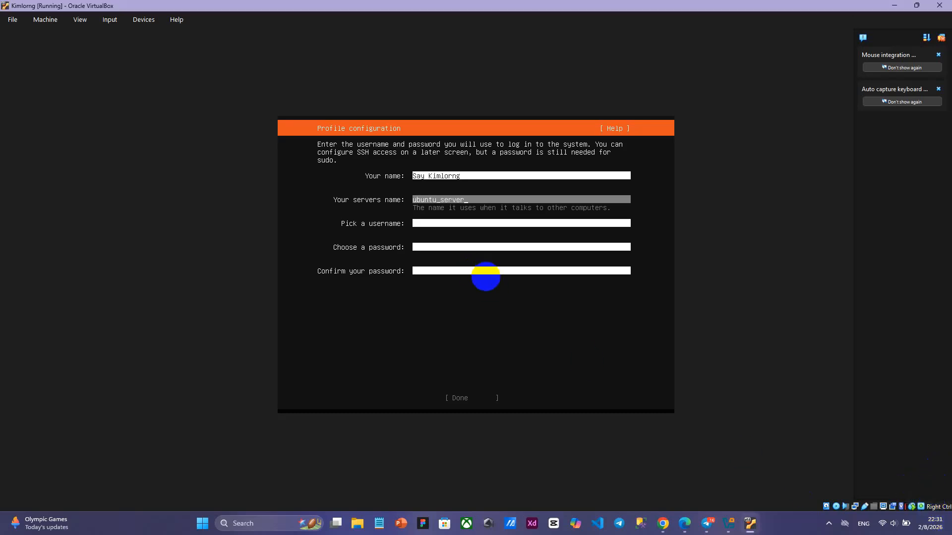
{"action": "key", "text": "Tab"}
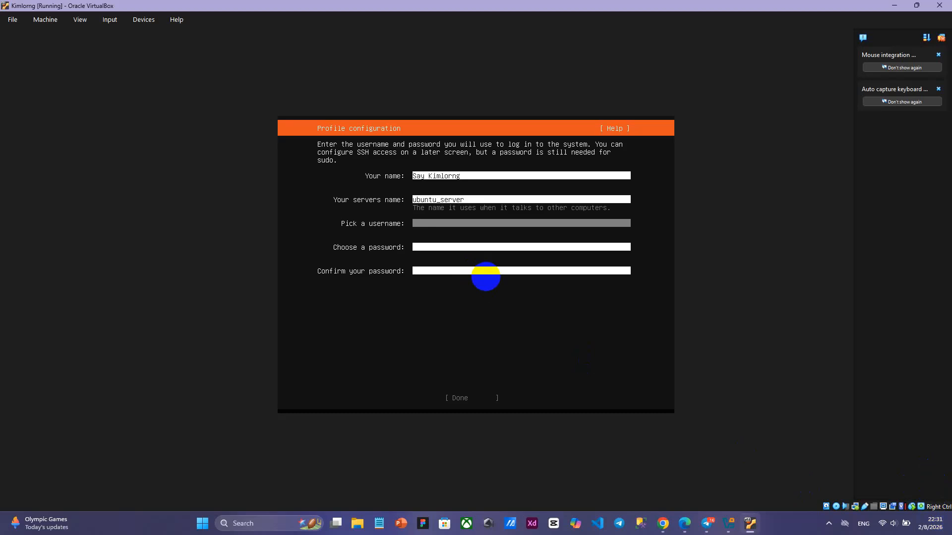
{"action": "type", "text": "lorng"}
{"action": "key", "text": "Tab"}
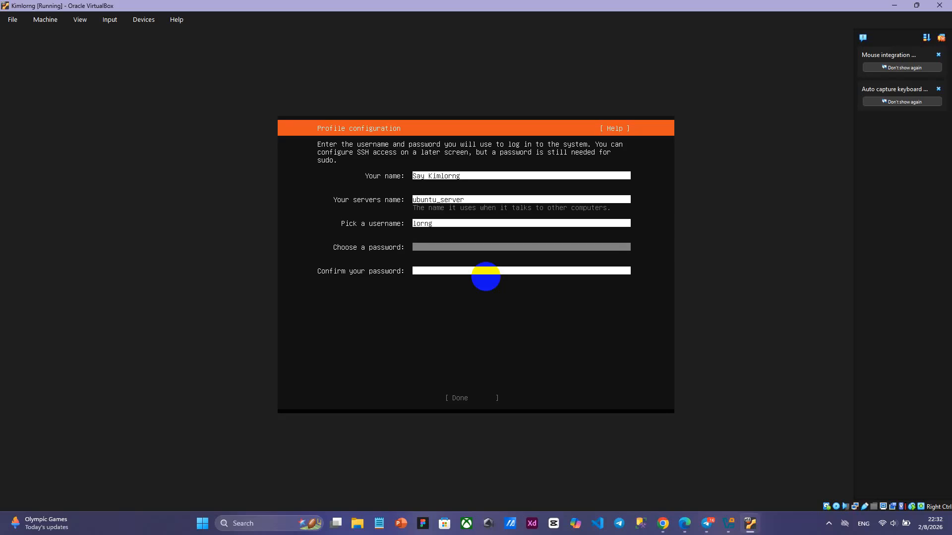
{"action": "type", "text": "********"}
{"action": "key", "text": "Tab"}
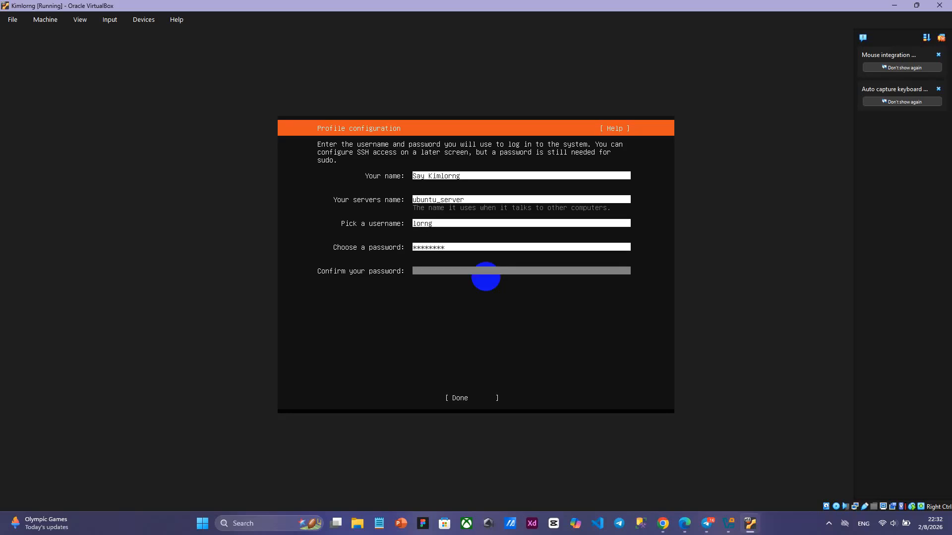
{"action": "type", "text": "*****"}
{"action": "key", "text": "Tab"}
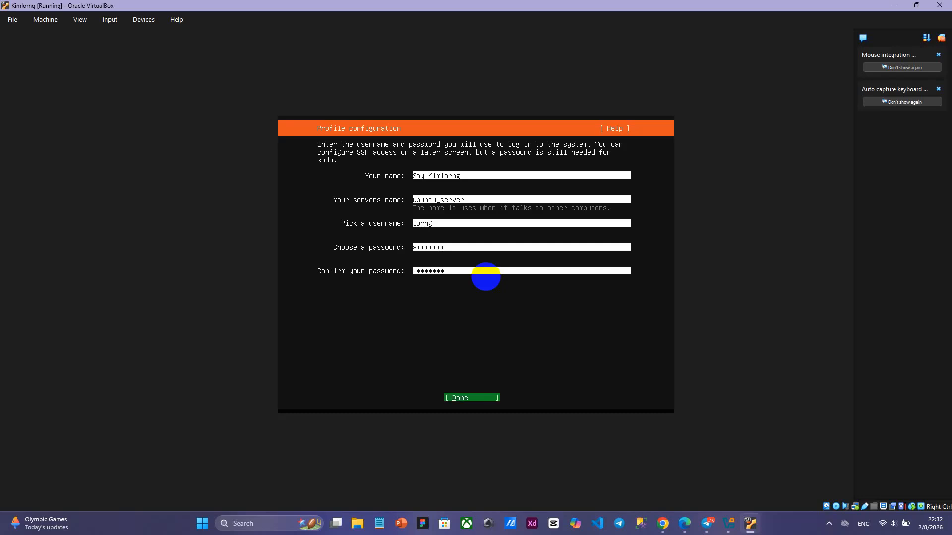
{"action": "key", "text": "Return"}
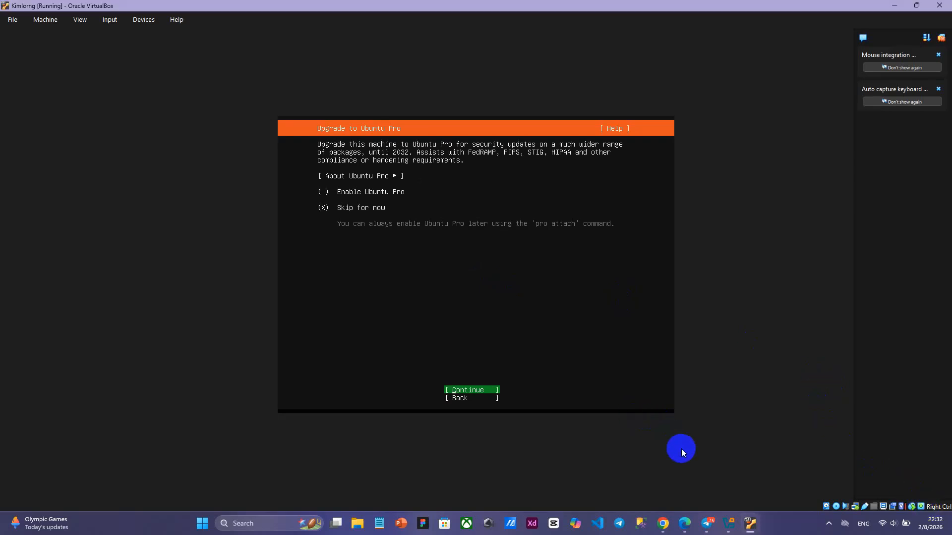
Skip Ubuntu Pro, enable the OpenSSH server, and install without any featured snaps.
{"action": "key", "text": "Return"}
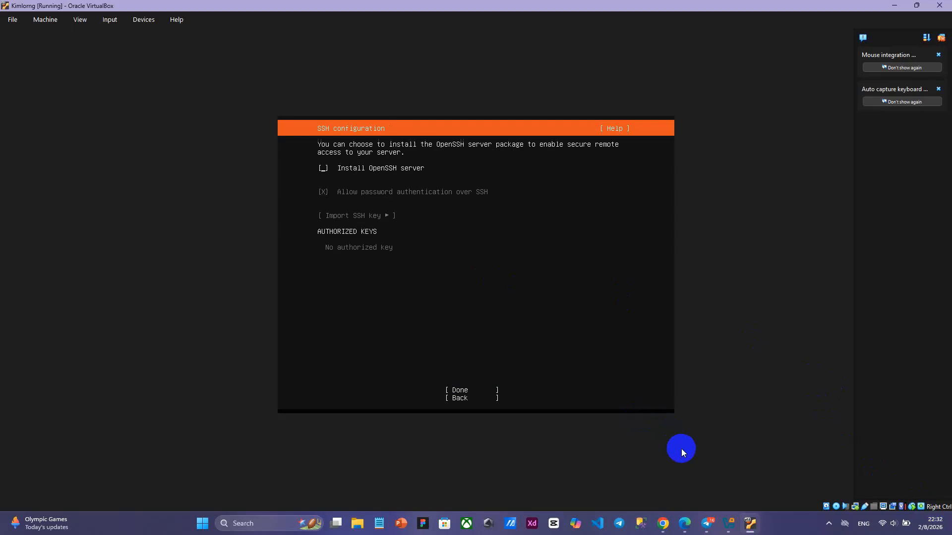
{"action": "key", "text": "space"}
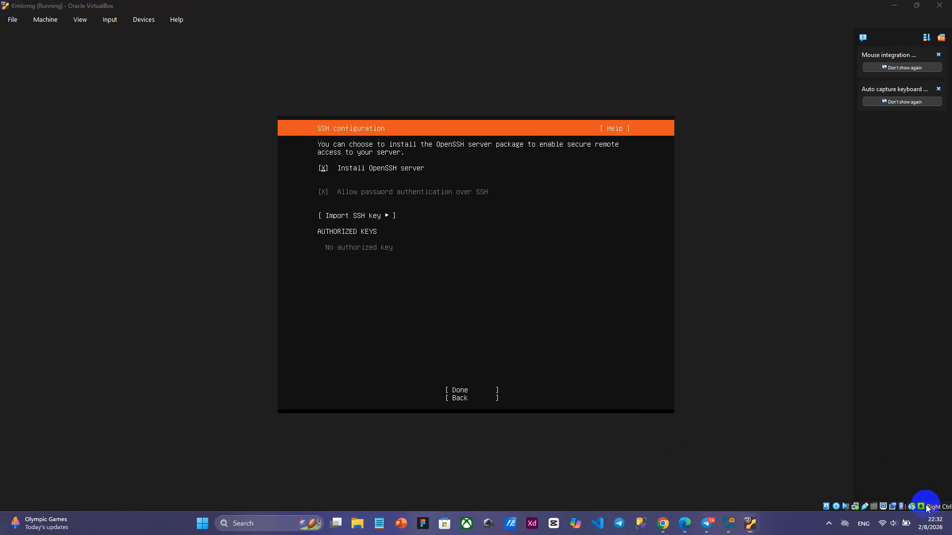
{"action": "key", "text": "Tab"}
{"action": "key", "text": "Tab"}
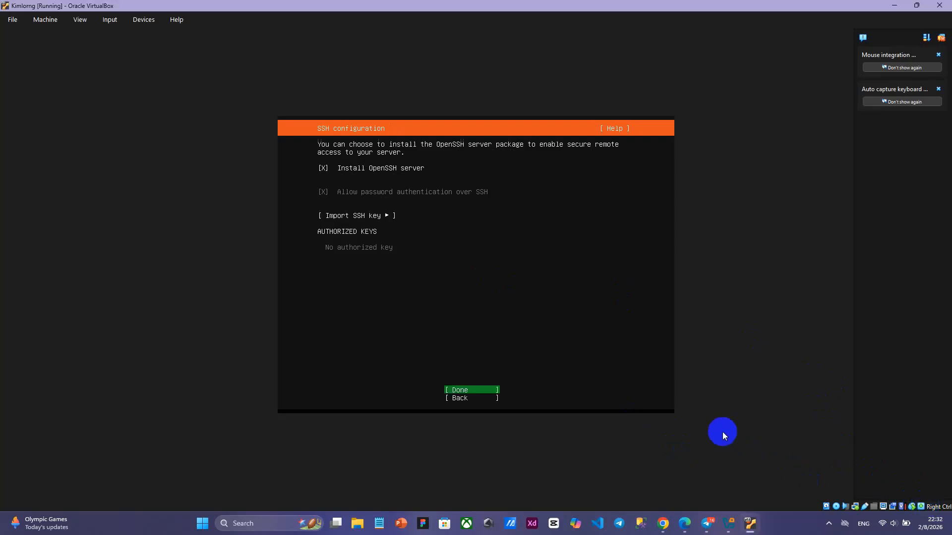
{"action": "key", "text": "Return"}
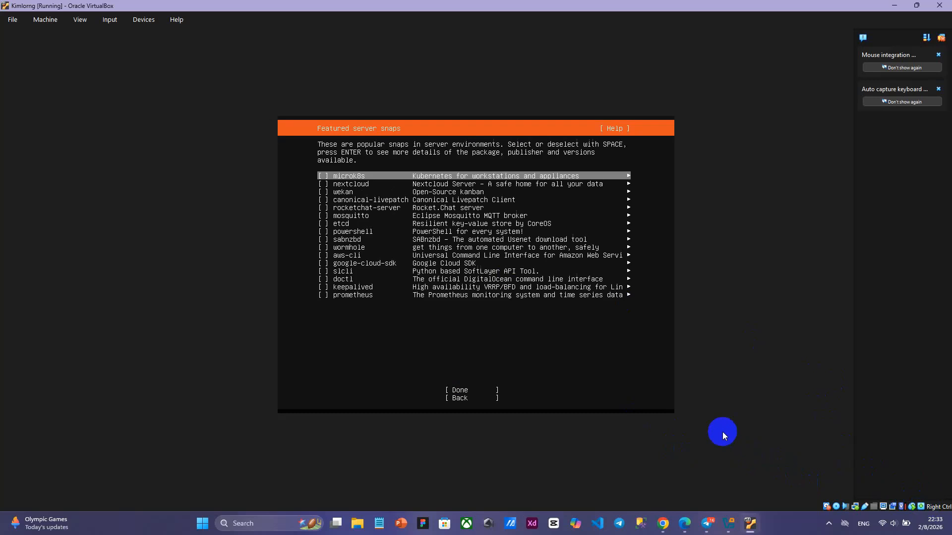
{"action": "key", "text": "Down"}
{"action": "key", "text": "Down"}
{"action": "key", "text": "Down"}
{"action": "key", "text": "Down"}
{"action": "key", "text": "Down"}
{"action": "key", "text": "Down"}
{"action": "key", "text": "Down"}
{"action": "key", "text": "Down"}
{"action": "key", "text": "Down"}
{"action": "key", "text": "Down"}
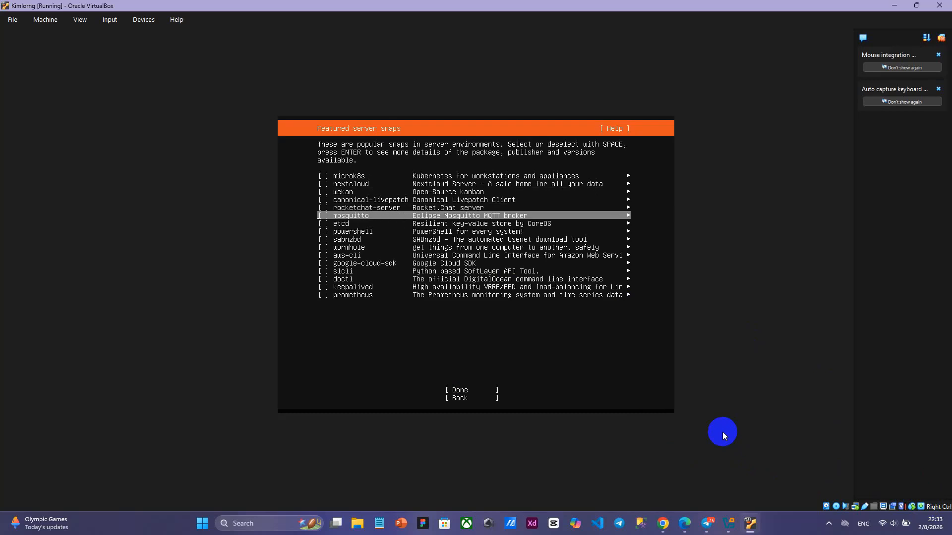
{"action": "key", "text": "Down"}
{"action": "key", "text": "Down"}
{"action": "key", "text": "Down"}
{"action": "key", "text": "Down"}
{"action": "key", "text": "Down"}
{"action": "key", "text": "Down"}
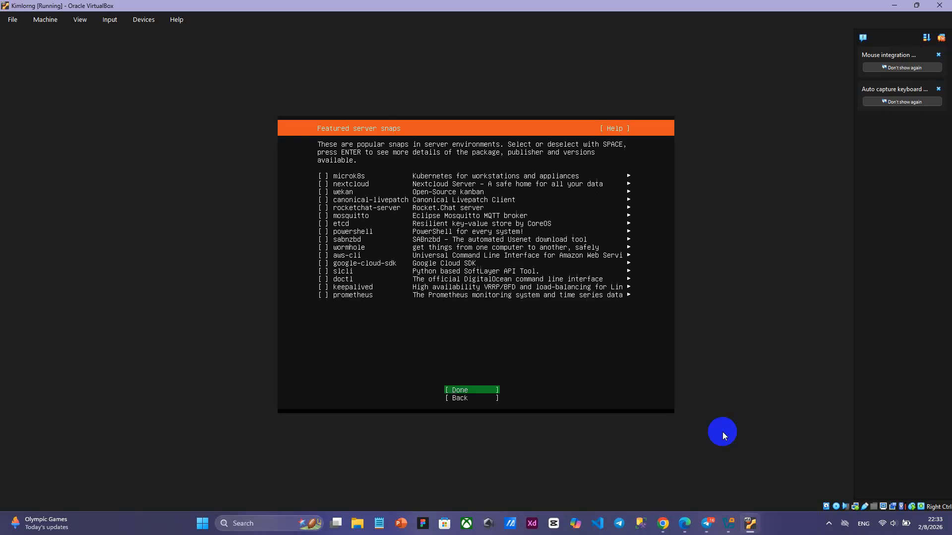
{"action": "key", "text": "Return"}
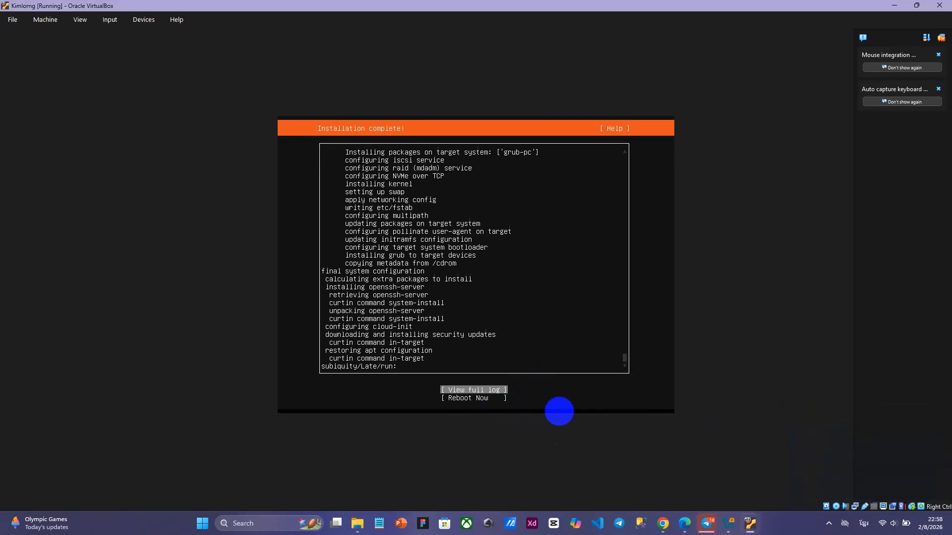
Reboot into the newly installed system, confirming past the 'remove the installation medium' message.
{"action": "key", "text": "Down"}
{"action": "key", "text": "Return"}
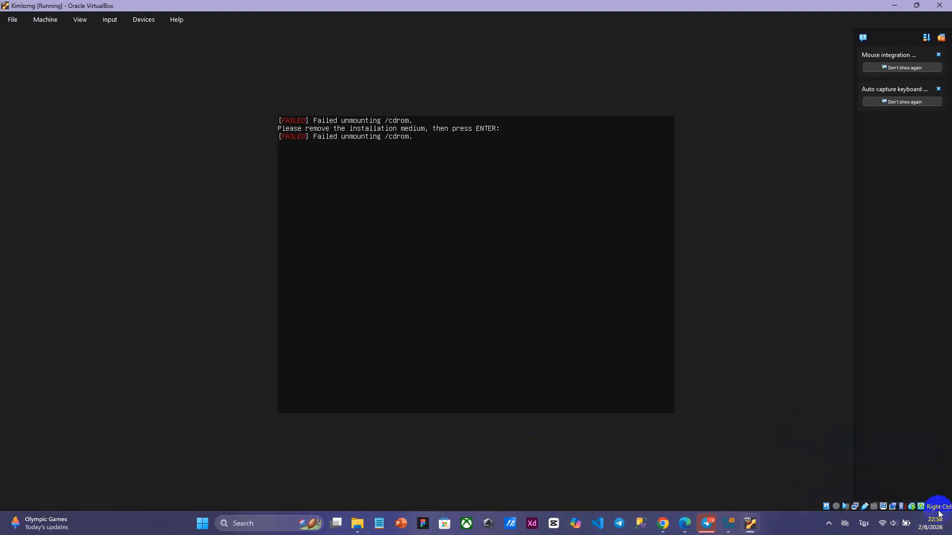
{"action": "left_click", "coordinate": [402, 218]}
{"action": "key", "text": "Return"}
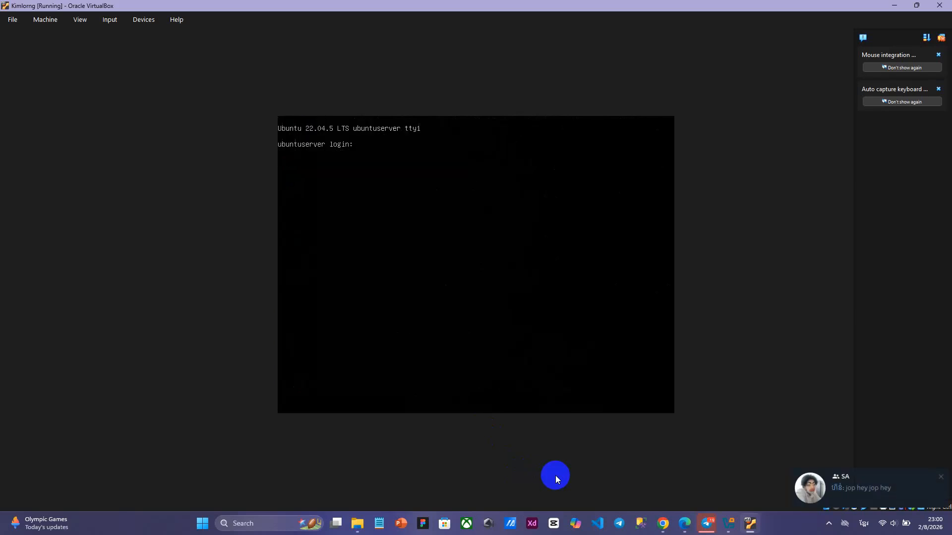
Dismiss the chat notification and log into the Ubuntu server with the user's login name.
{"action": "left_click", "coordinate": [940, 477]}
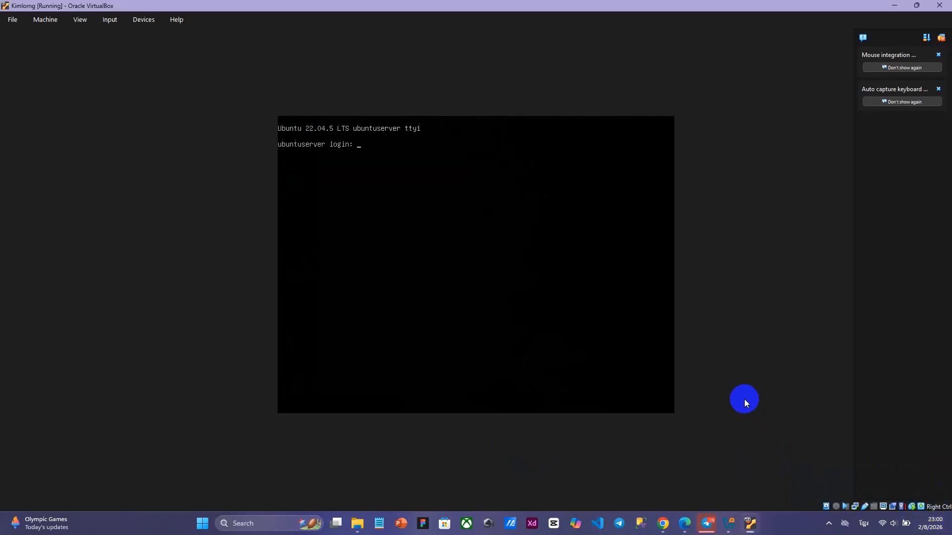
{"action": "type", "text": "lorng"}
{"action": "key", "text": "Return"}
{"action": "key", "text": "Return"}
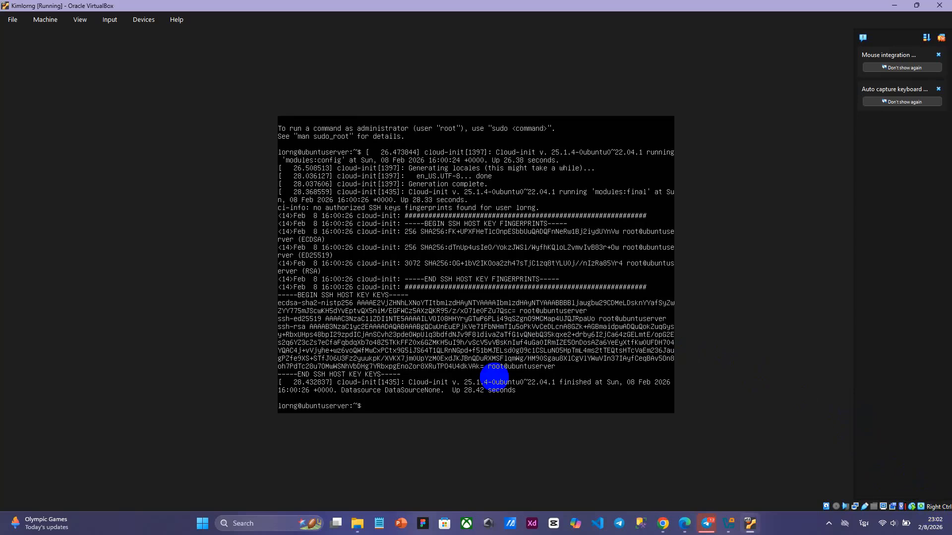
Create /etc/cloud/cloud-init.disabled with sudo touch, entering the sudo password.
{"action": "type", "text": "sudo touch /etc/cloud/cloud.cfg"}
{"action": "key", "text": "Tab"}
{"action": "key", "text": "Tab"}
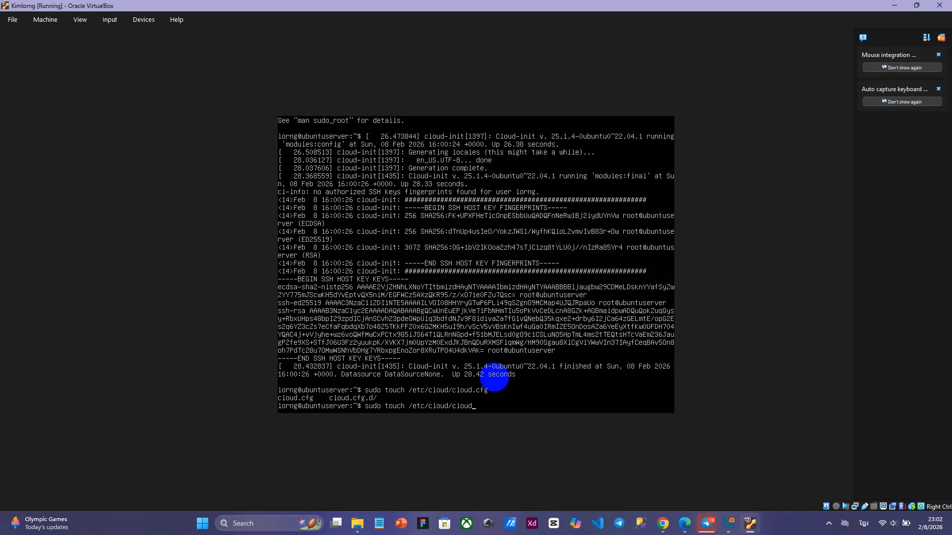
{"action": "type", "text": "init.did"}
{"action": "key", "text": "BackSpace"}
{"action": "type", "text": "s"}
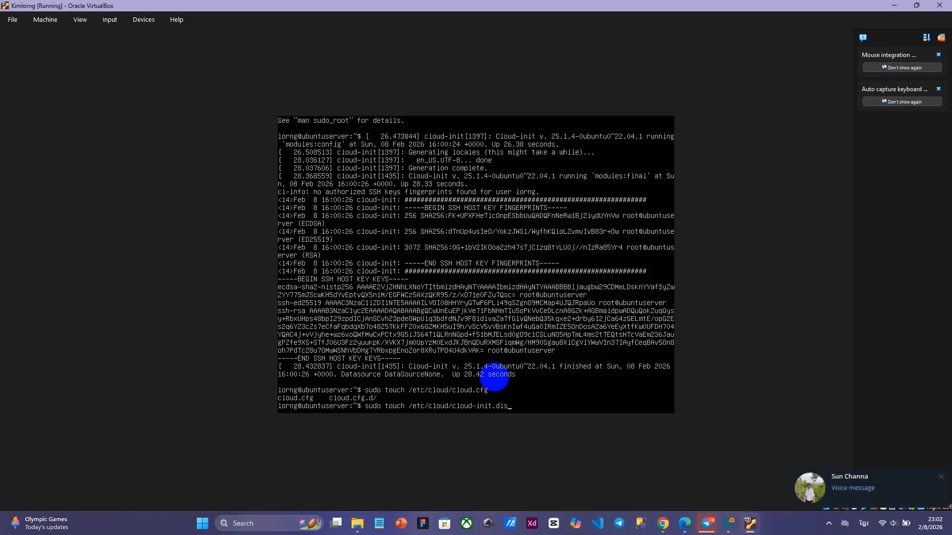
{"action": "type", "text": "able"}
{"action": "type", "text": "d"}
{"action": "key", "text": "Return"}
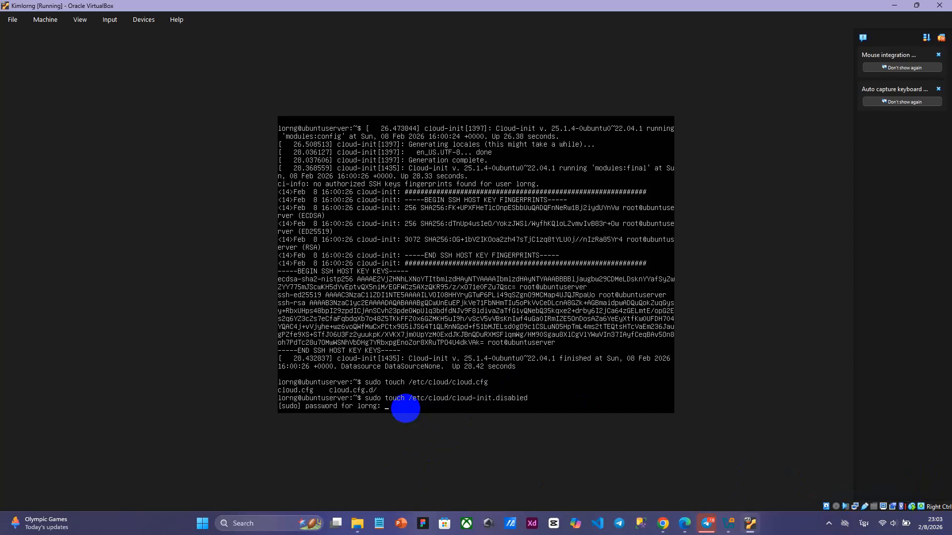
{"action": "key", "text": "Return"}
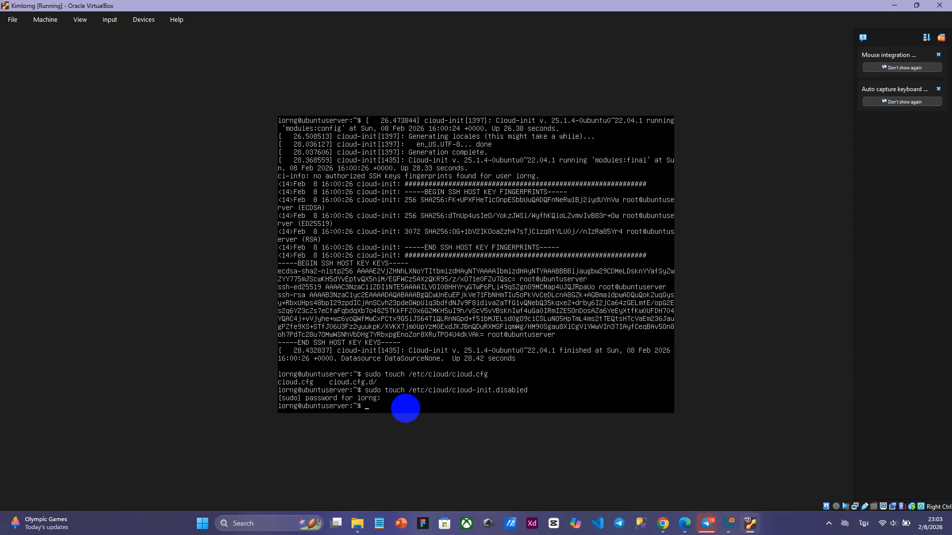
Display /etc/cloud/cloud-init.disabled with cat, then run sudo apt upgrade.
{"action": "type", "text": "cat /etc/cloud/cloud-init.disabled"}
{"action": "key", "text": "Return"}
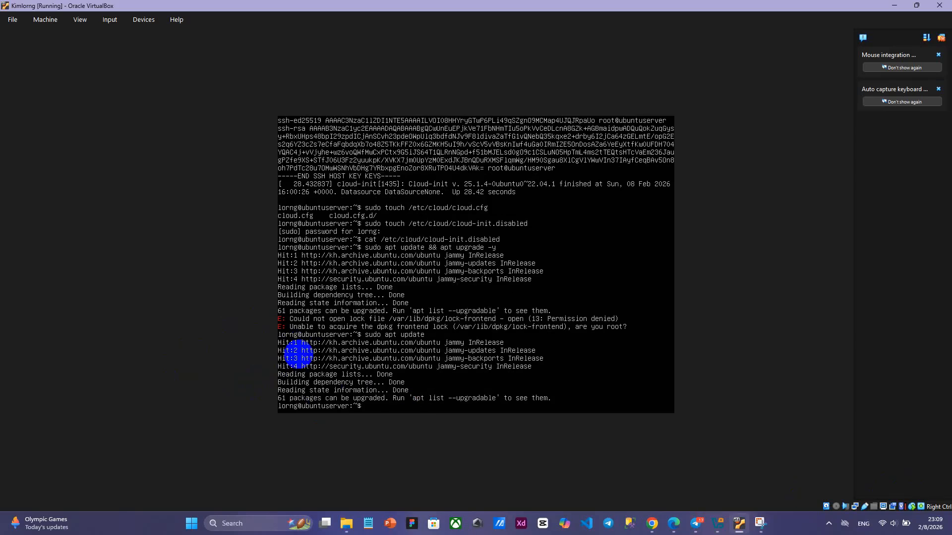
{"action": "type", "text": "sudo apt upgrade -y"}
{"action": "key", "text": "Return"}
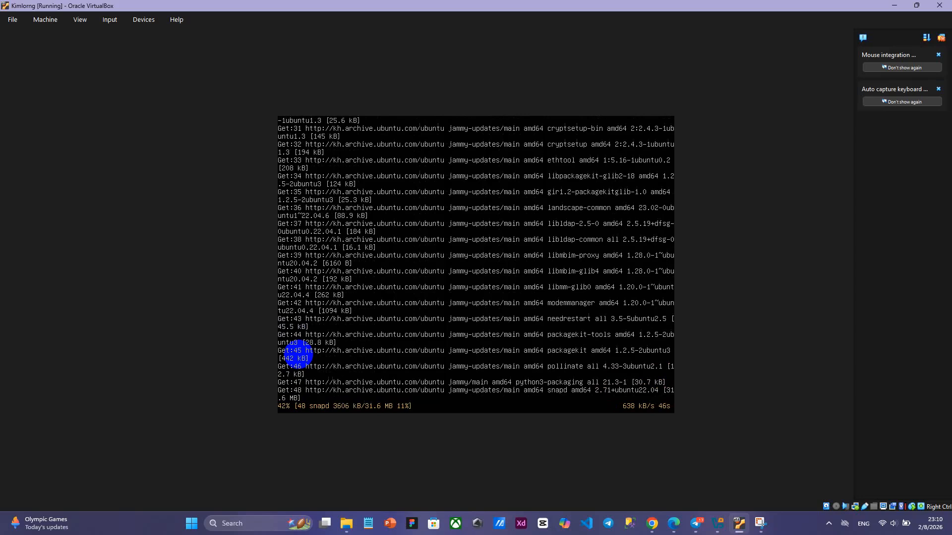
Accept restarting the listed outdated services in the needrestart dialog with <Ok>.
{"action": "left_click", "coordinate": [930, 508]}
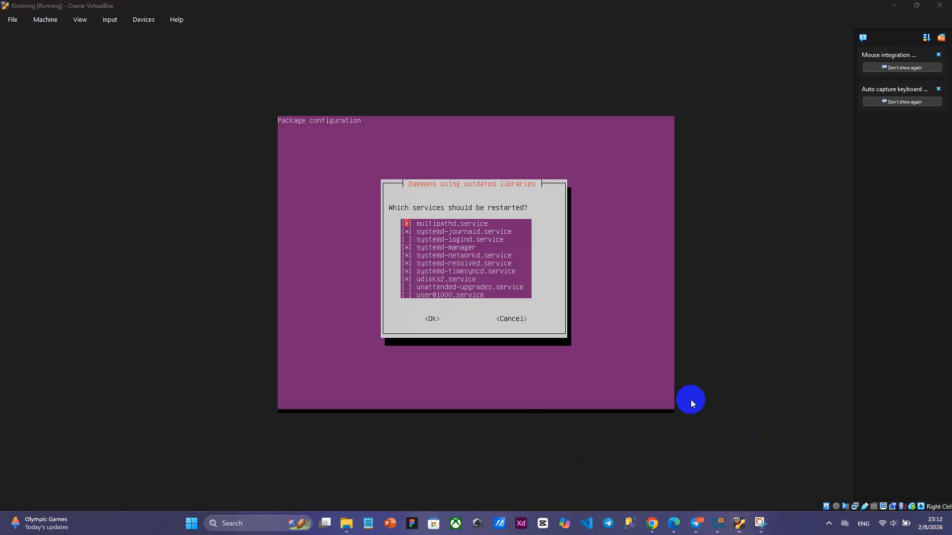
{"action": "key", "text": "Tab"}
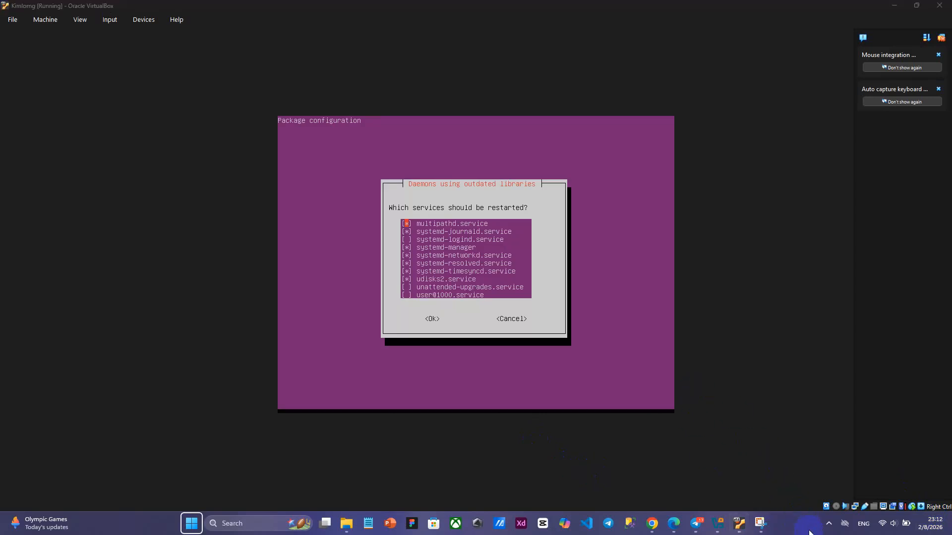
{"action": "left_click", "coordinate": [501, 307]}
{"action": "key", "text": "Tab"}
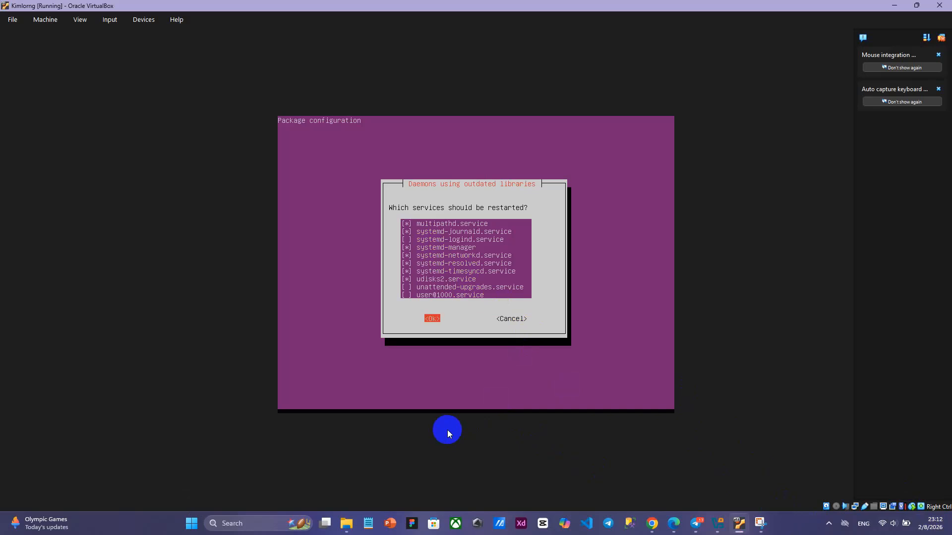
{"action": "key", "text": "Return"}
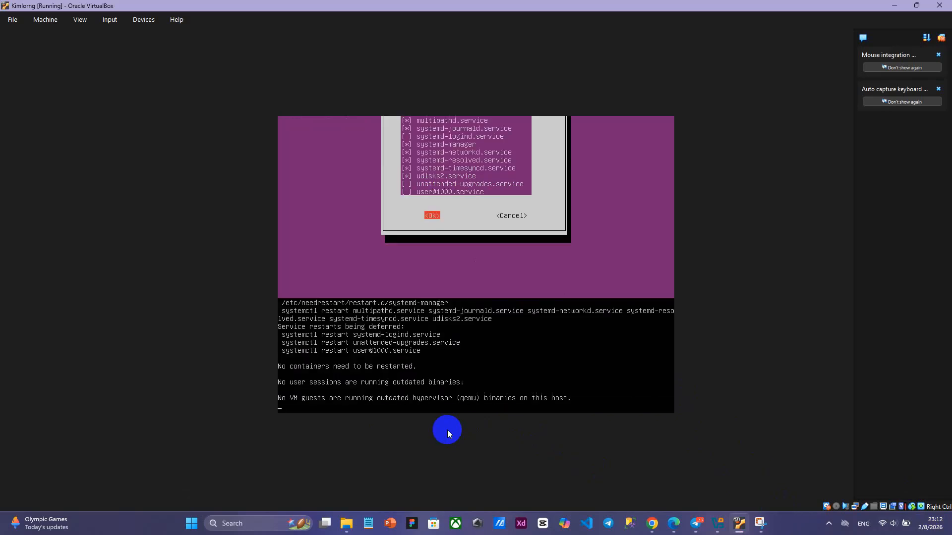